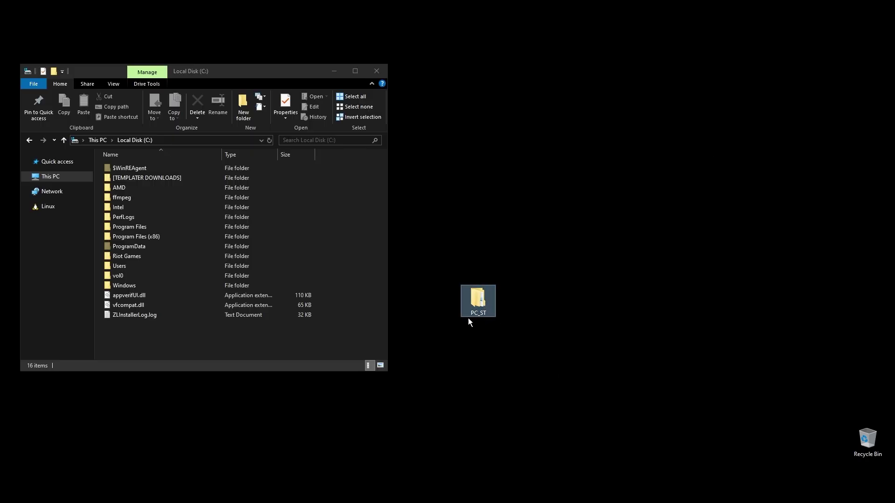
- Move the PC_ST folder to Local Disk (C:) and open its 1. Check subfolder
drag(469, 318, 160, 345)
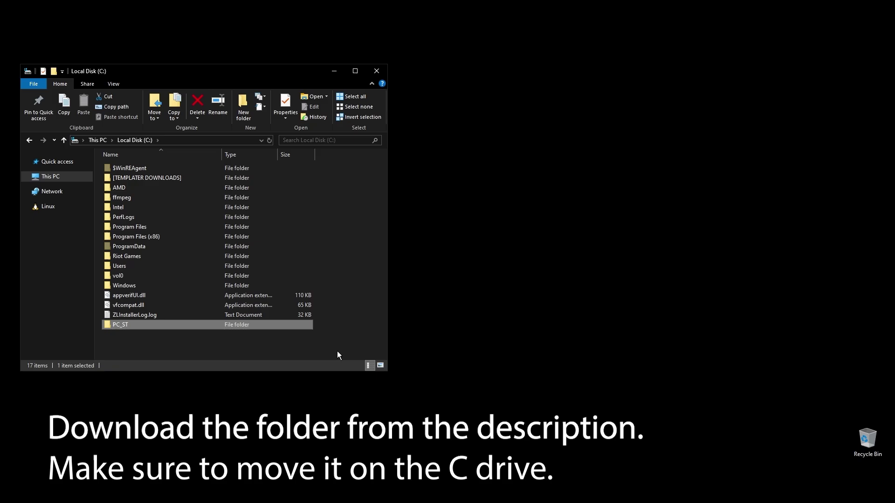
double_click(176, 325)
drag(212, 74, 484, 121)
double_click(394, 203)
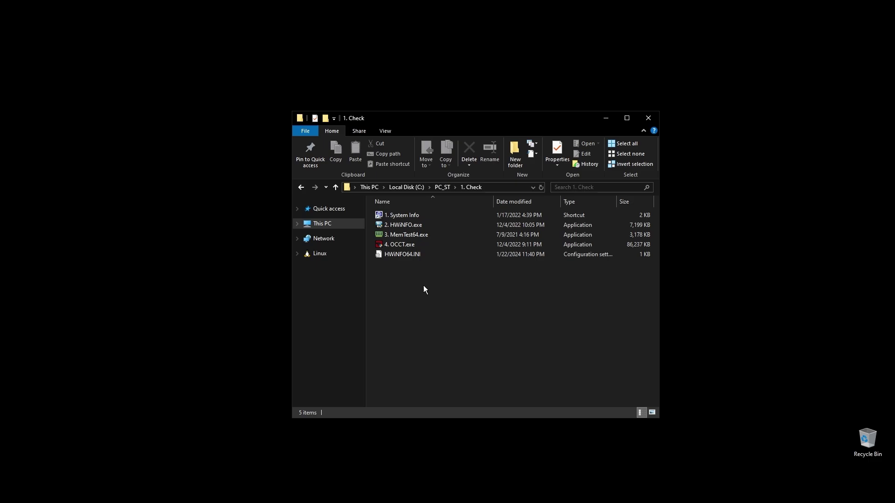
click(402, 236)
- Launch MemTest64, highlight the Module 1 and Module 3 DDR4 spec lines, then close it untested
double_click(402, 236)
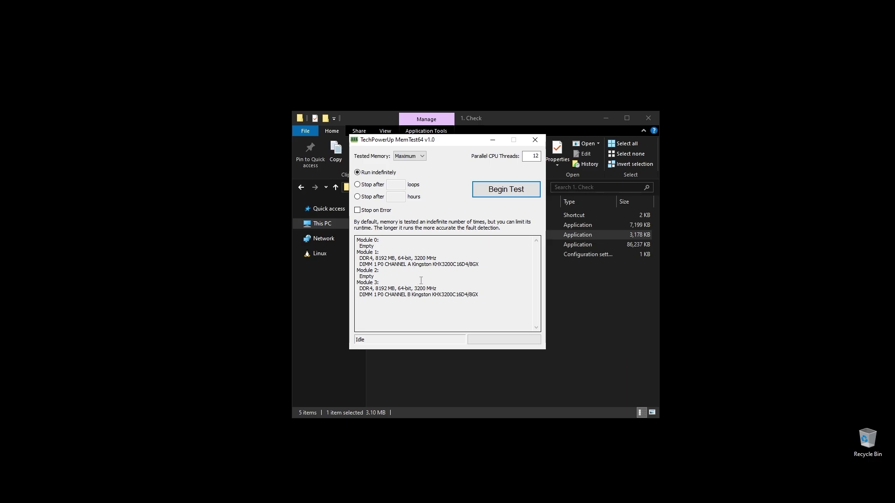
drag(359, 258, 452, 260)
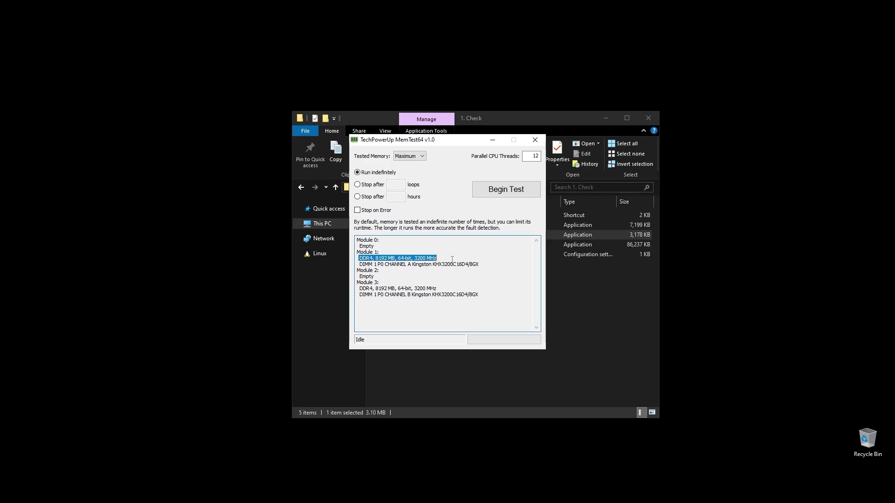
drag(363, 288, 453, 290)
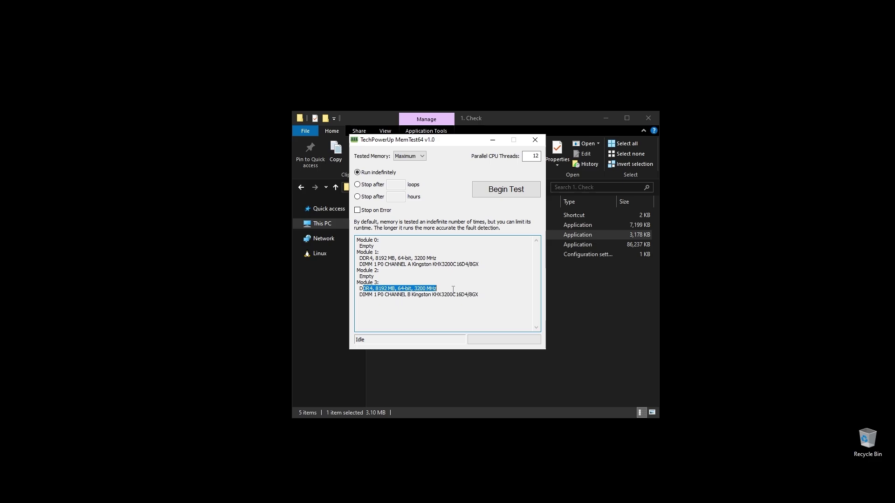
drag(360, 287, 358, 289)
click(534, 140)
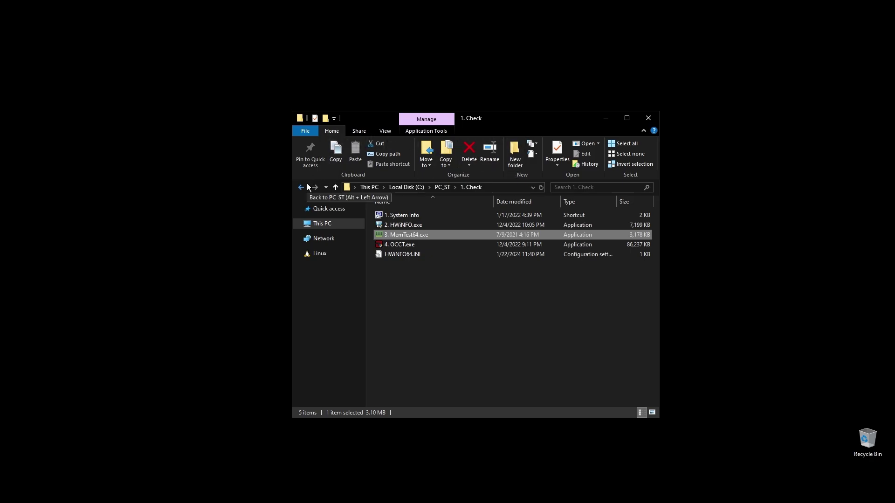
- Launch OCCT and start a CPU stress test in Extreme mode with Steady load
click(402, 247)
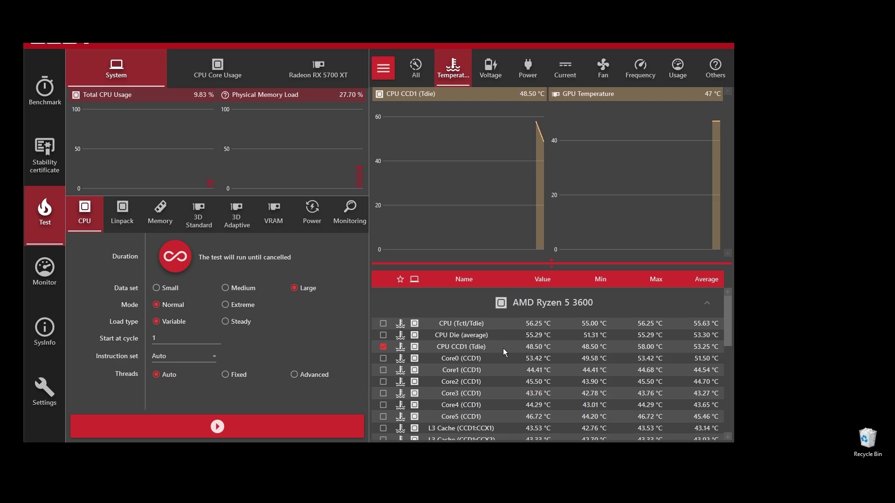
click(227, 305)
click(226, 322)
click(251, 427)
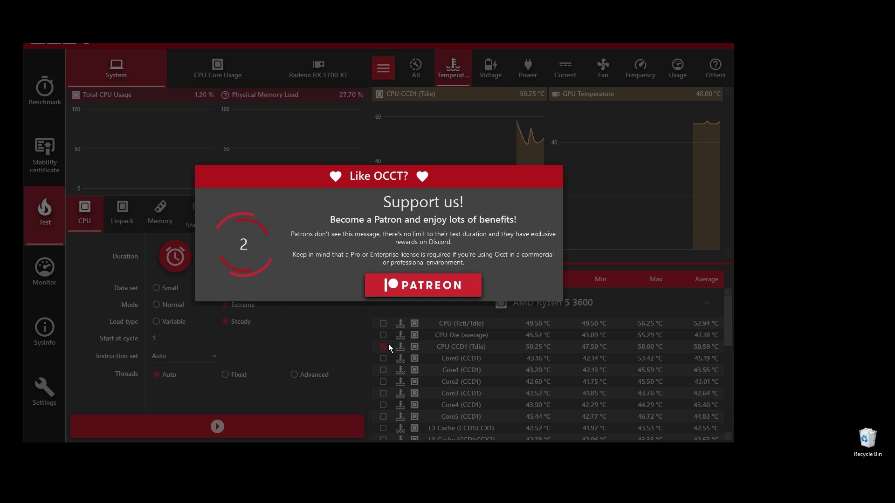
click(386, 309)
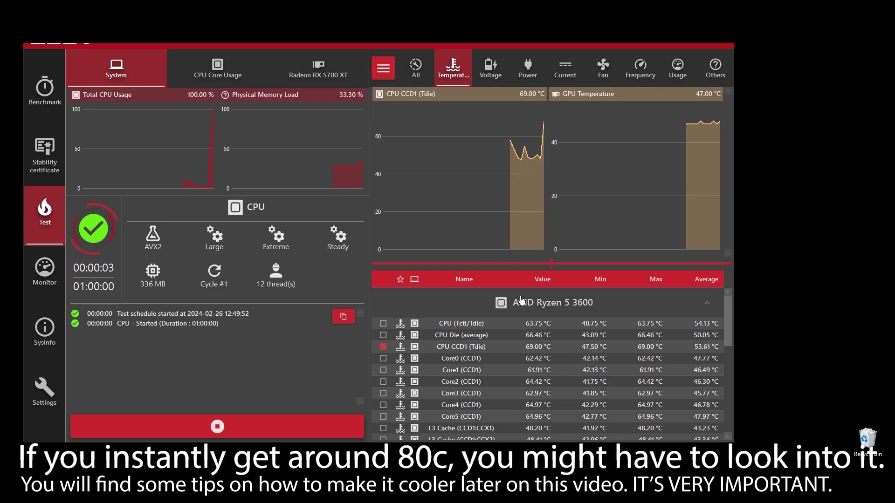
- Check the clock frequencies and temperature readings, then stop the stress test
click(640, 69)
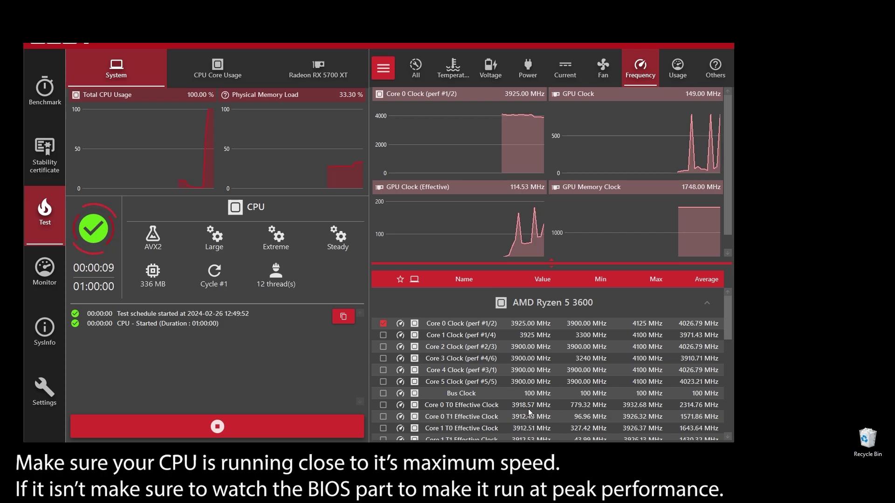
click(463, 69)
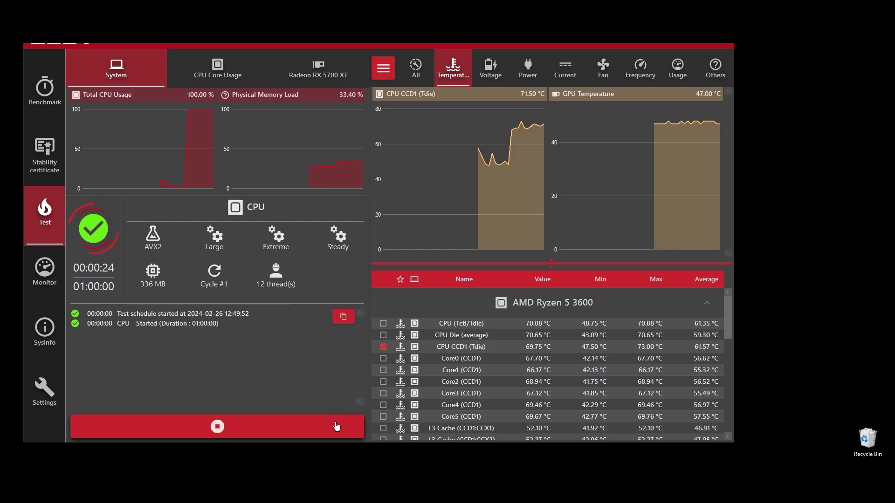
click(337, 427)
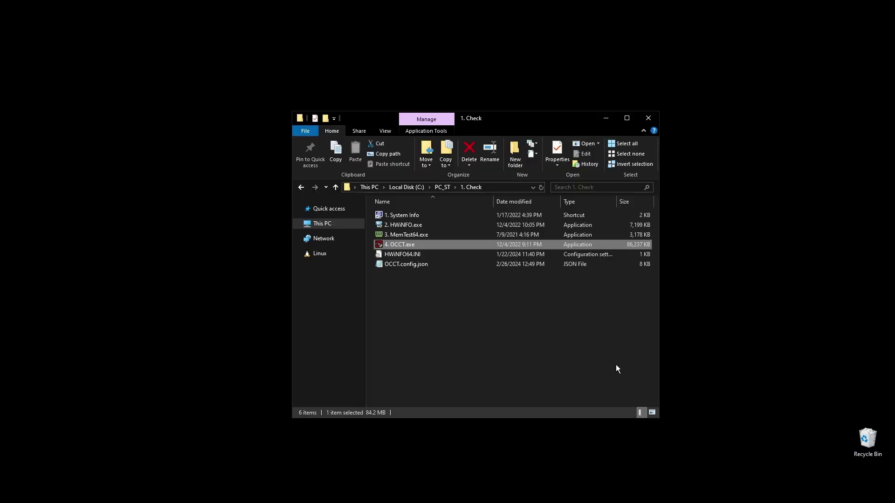
- Go to PC_ST's 2. Install folder and launch the DirectX web setup
click(469, 313)
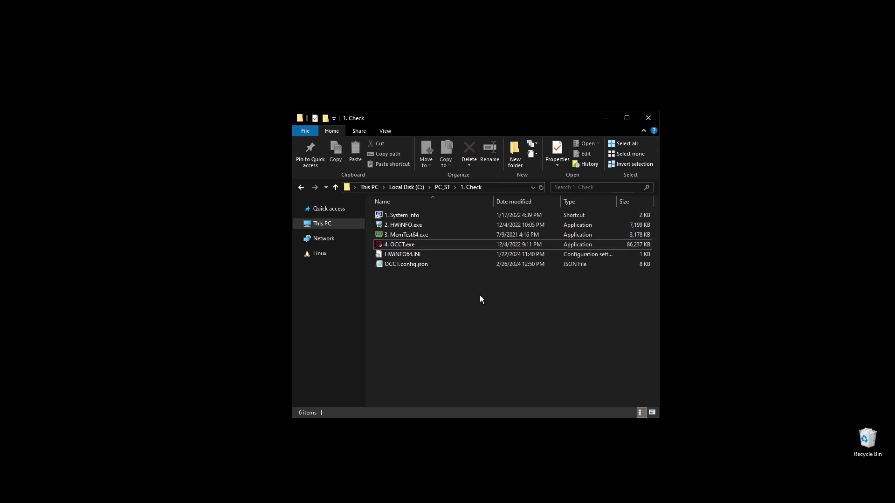
click(301, 187)
double_click(396, 214)
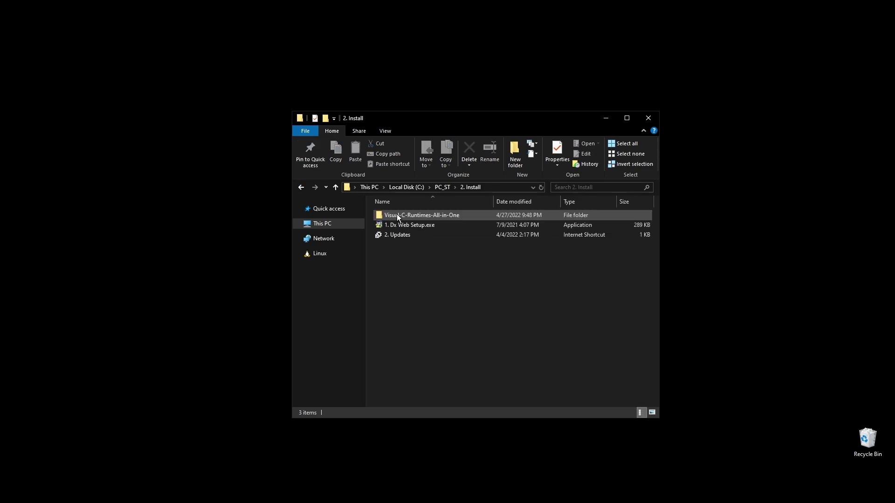
click(414, 225)
double_click(414, 224)
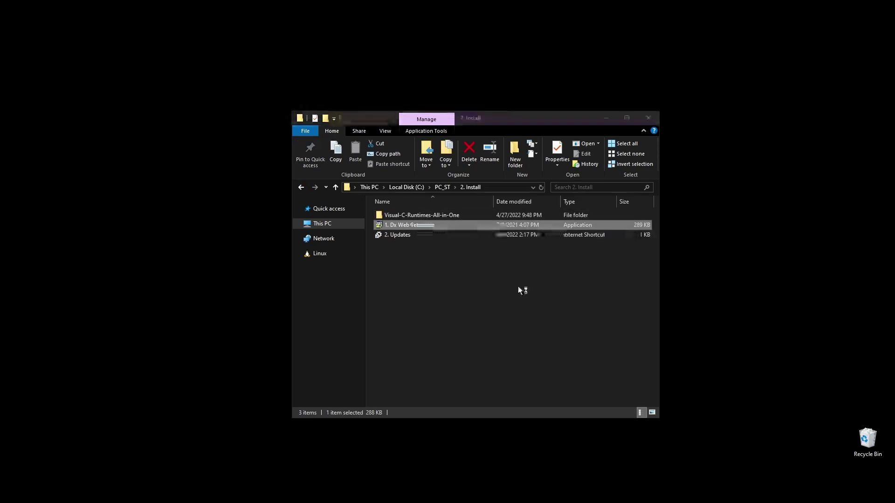
- Accept the DirectX license, decline the Bing Bar, and begin installing the components
click(221, 231)
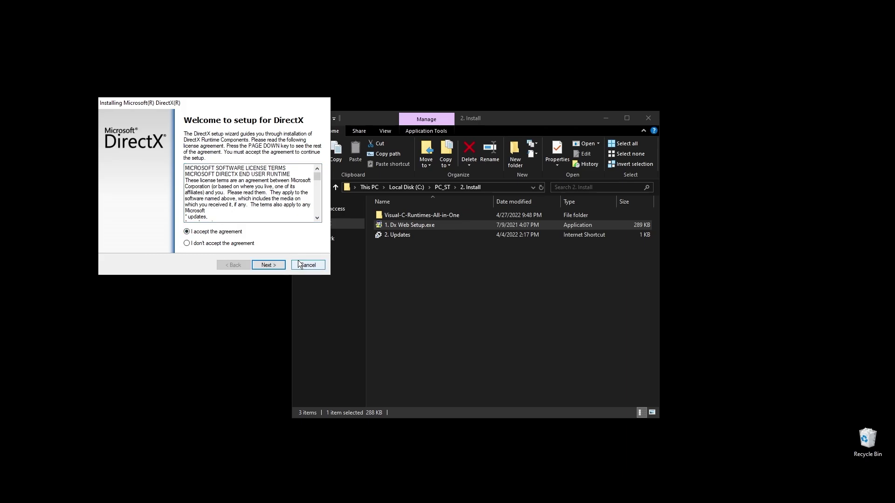
click(271, 265)
click(181, 200)
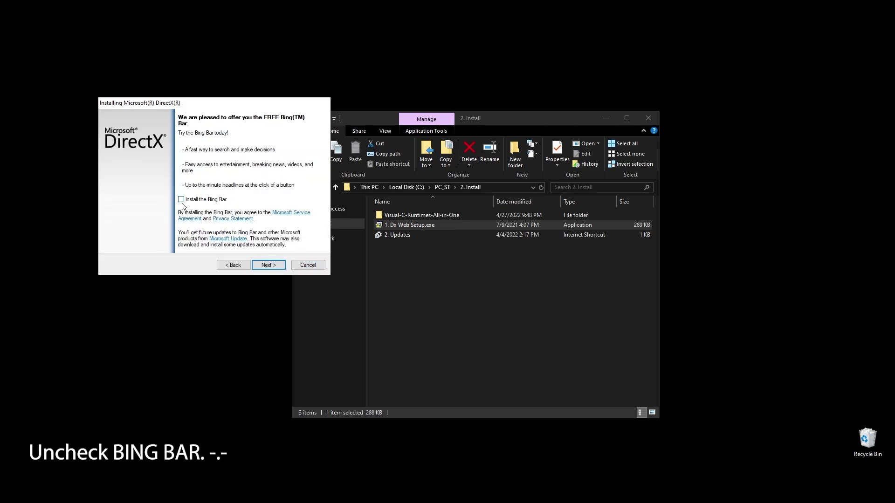
click(257, 265)
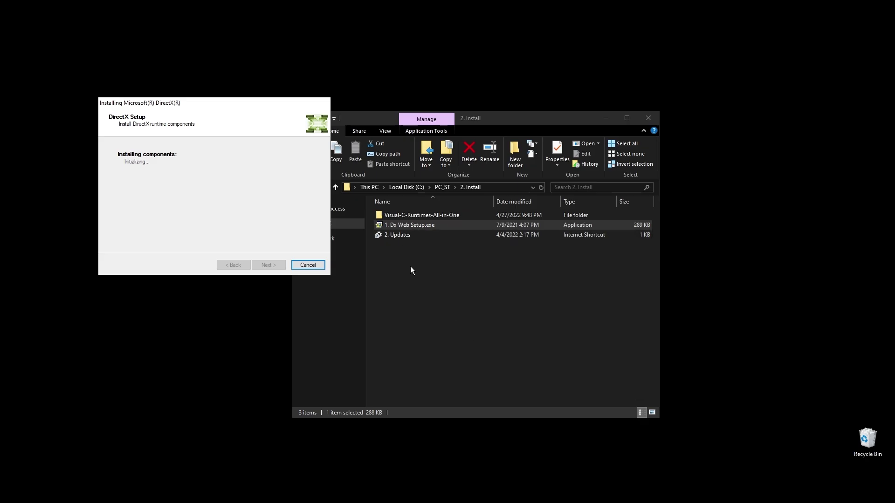
- Resume Windows Update from the 2. Updates shortcut and close the finished DirectX installer
double_click(395, 234)
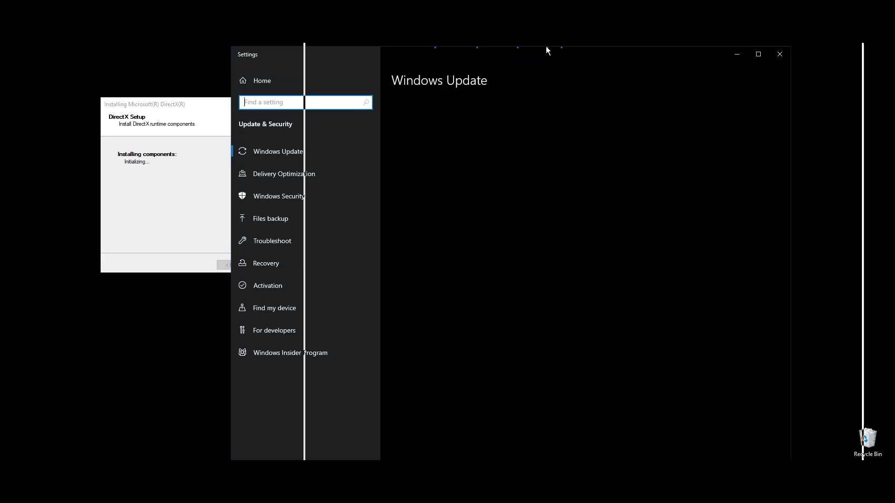
click(526, 141)
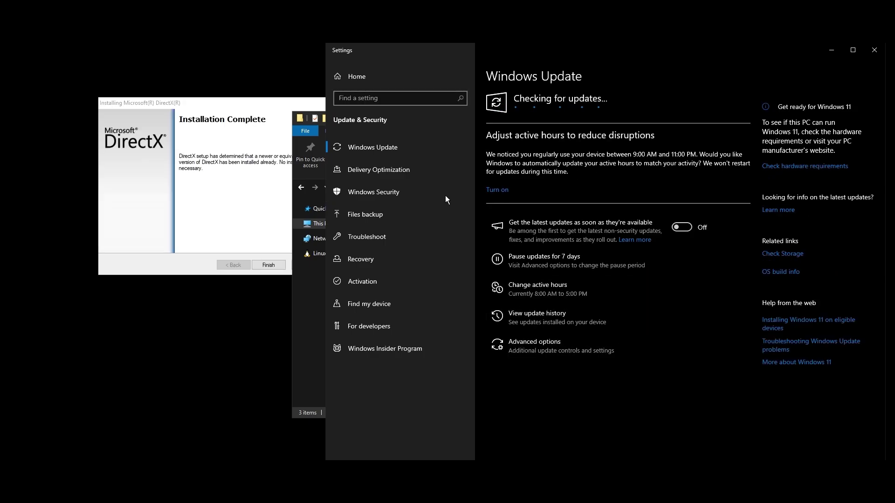
click(273, 225)
click(277, 265)
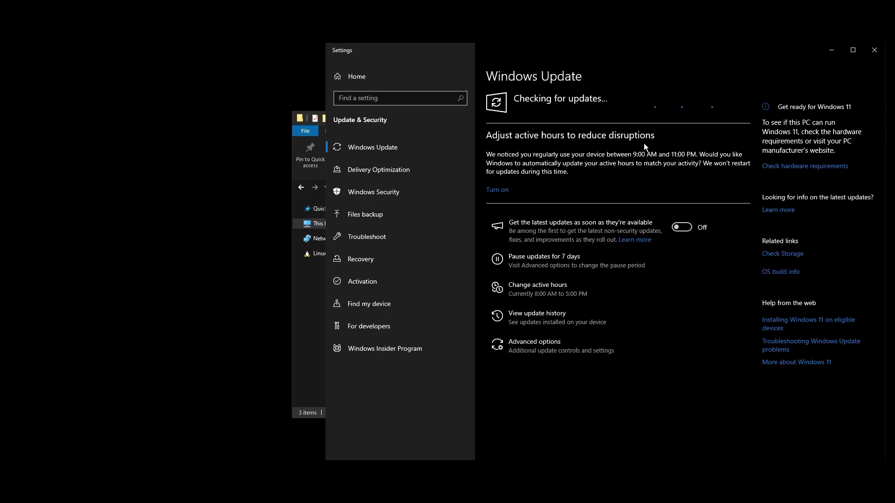
- Arrange File Explorer on the left and Settings on the right, side by side
drag(326, 224, 619, 222)
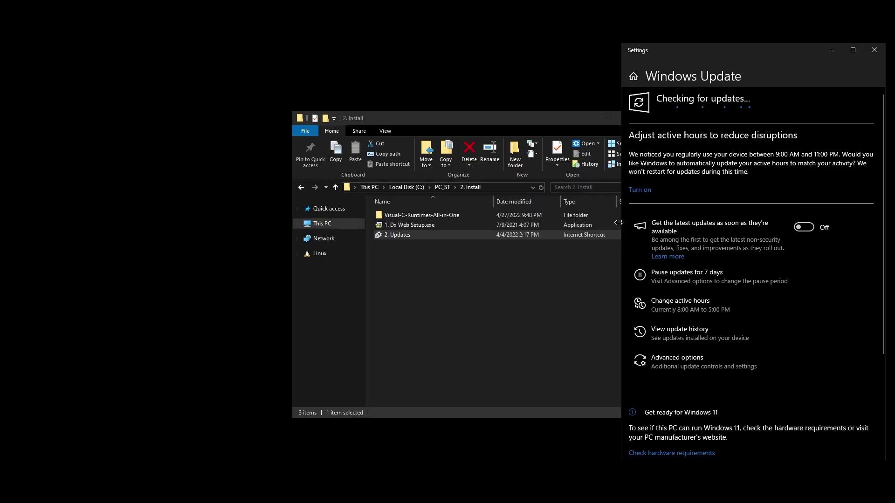
drag(494, 118, 273, 114)
drag(667, 51, 588, 55)
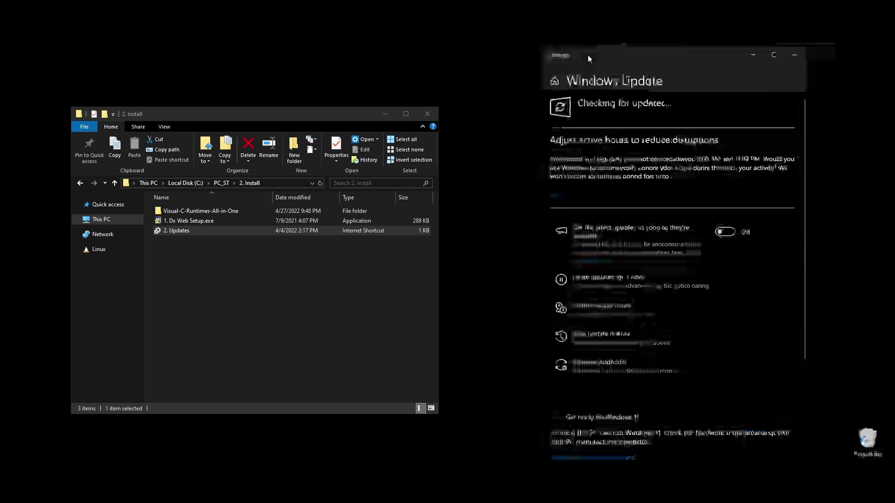
- Run install_all.bat from Visual-C-Runtimes-All-in-One as administrator
double_click(214, 208)
right_click(171, 214)
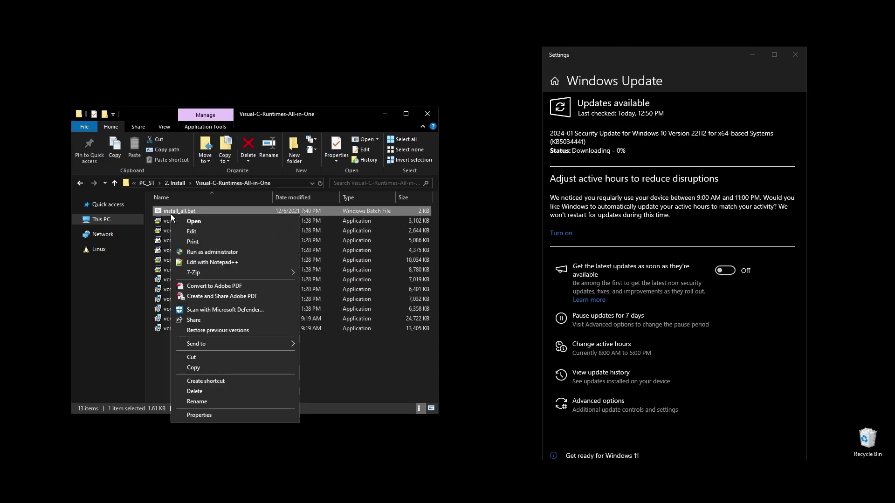
click(217, 252)
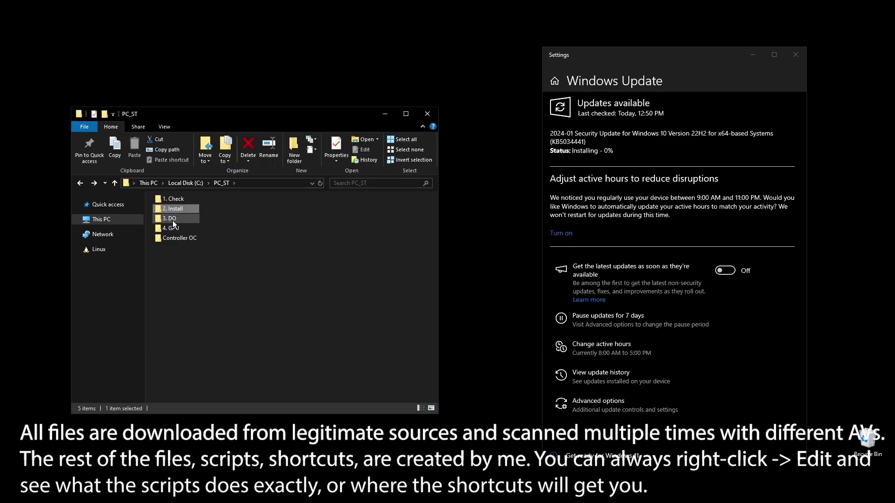
- Run the 2. PP.cmd script from the 3. DO folder and dismiss its window
double_click(173, 220)
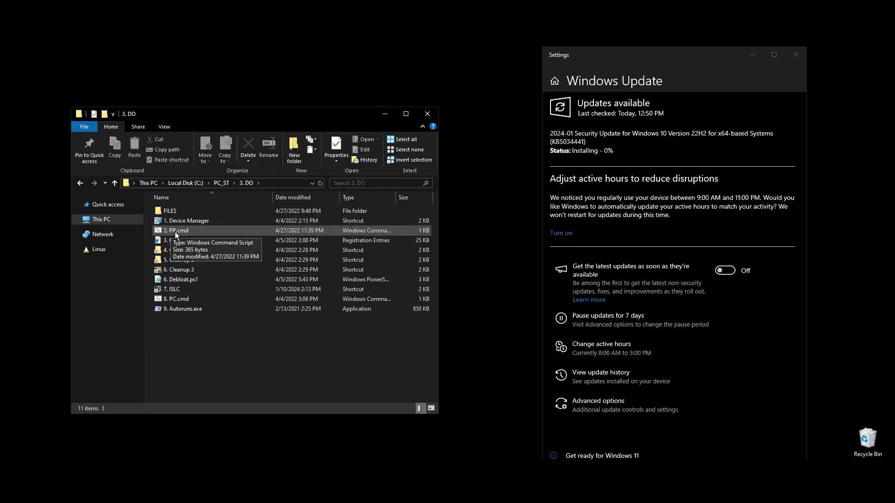
double_click(175, 231)
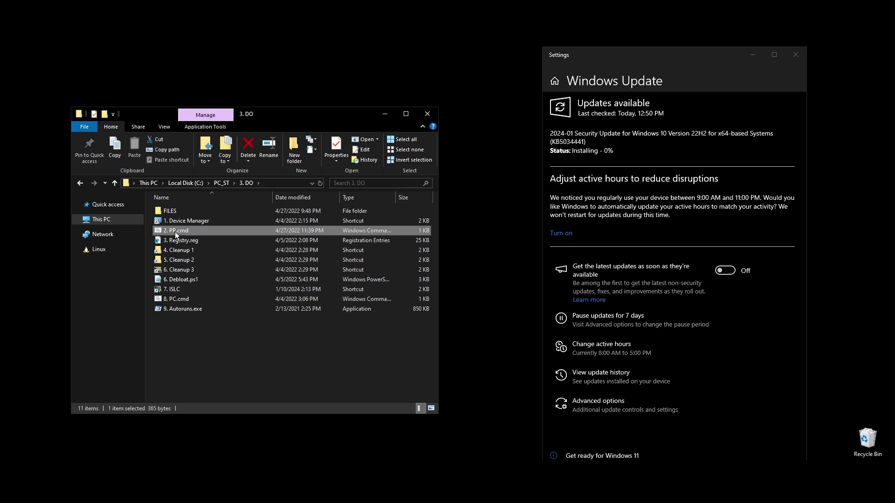
key(Return)
- Open 3. Registry.reg in Notepad++ and read through its tweaks
right_click(189, 240)
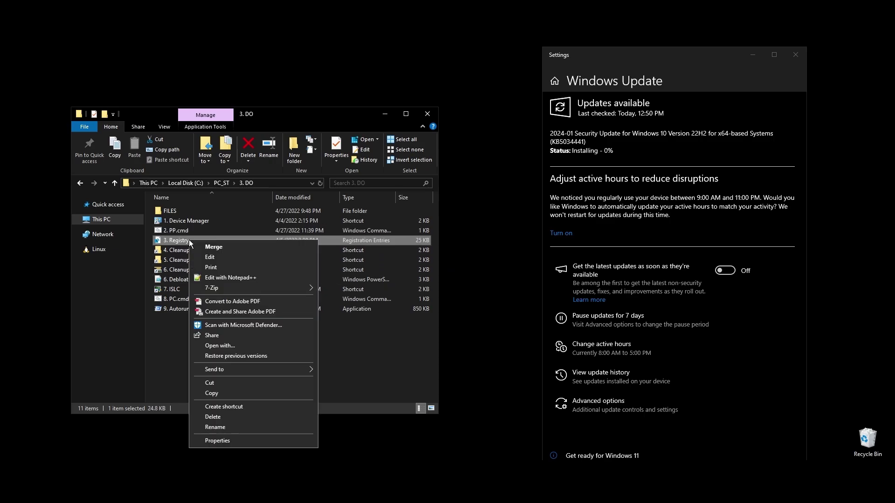
click(230, 277)
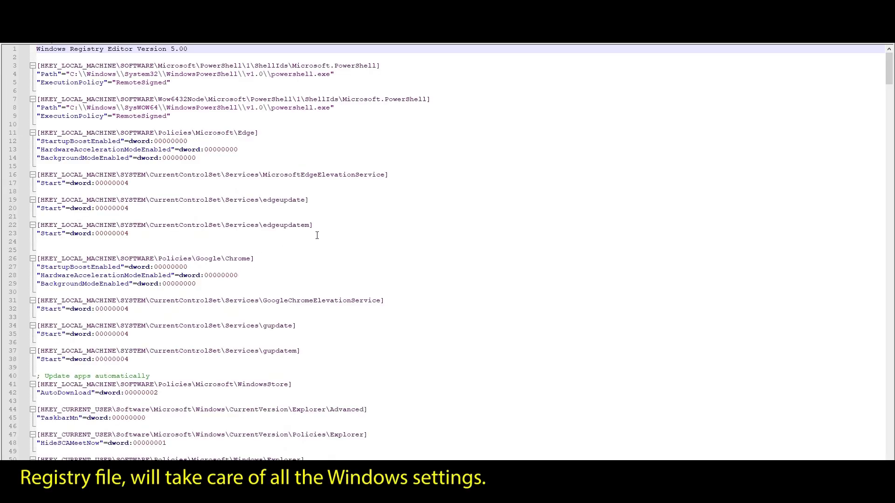
scroll(280, 222, down, 7)
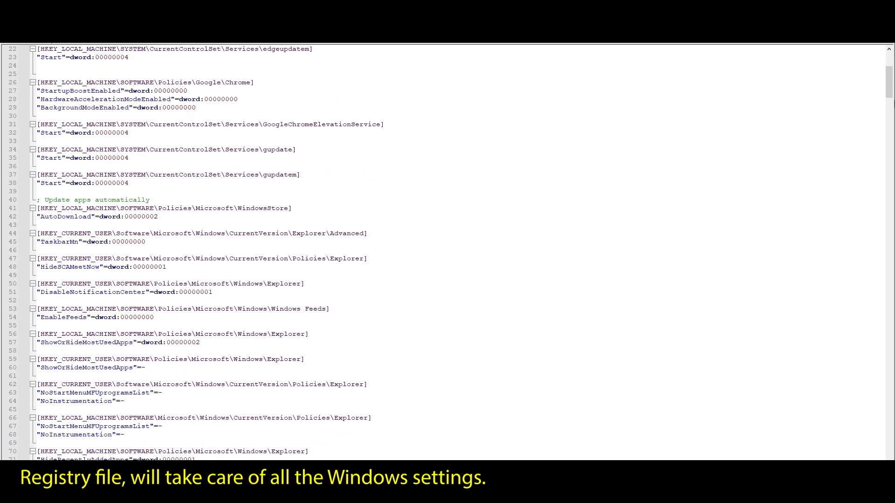
drag(887, 91, 882, 267)
key(ctrl+Home)
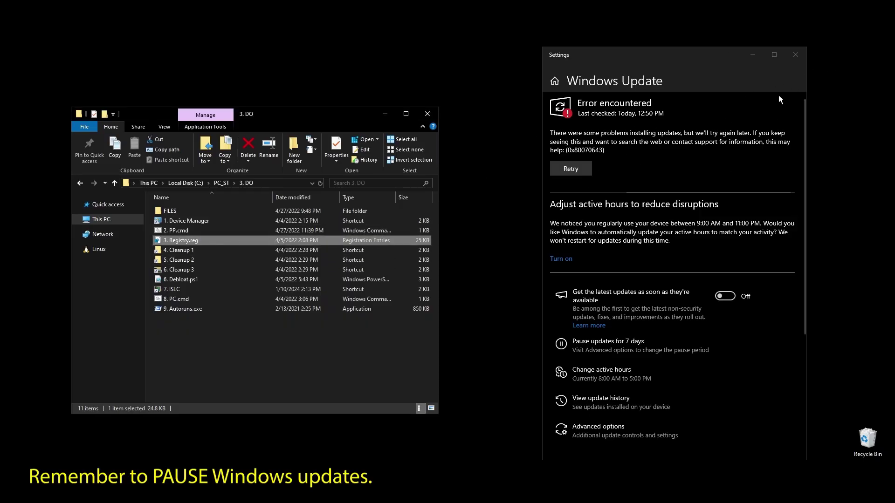
- Close the Windows Update settings and merge 3. Registry.reg into the registry
click(795, 54)
drag(300, 120, 412, 97)
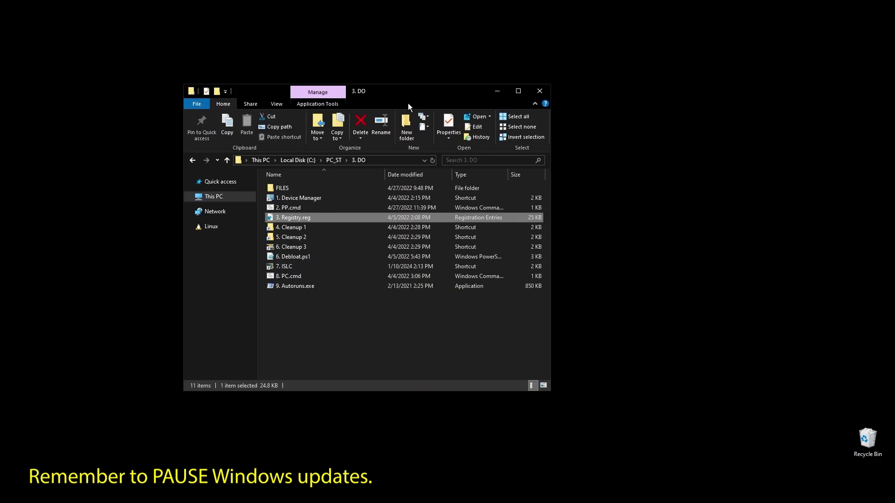
double_click(291, 222)
click(532, 258)
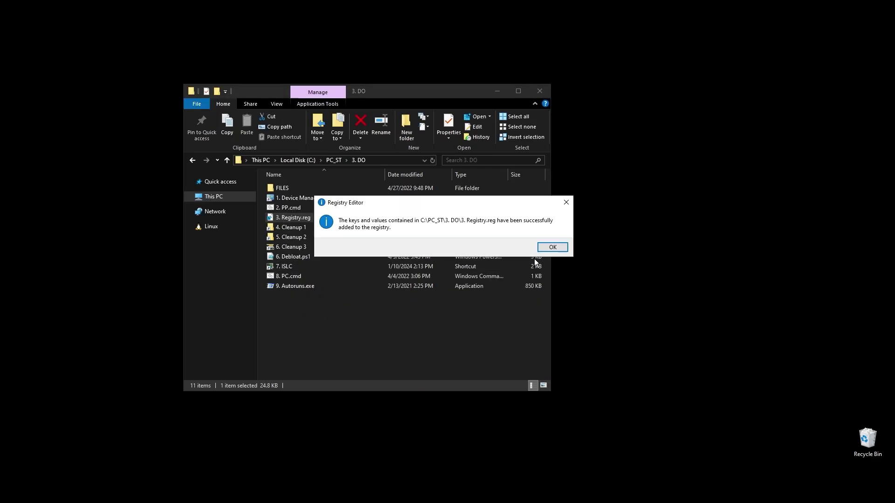
click(552, 247)
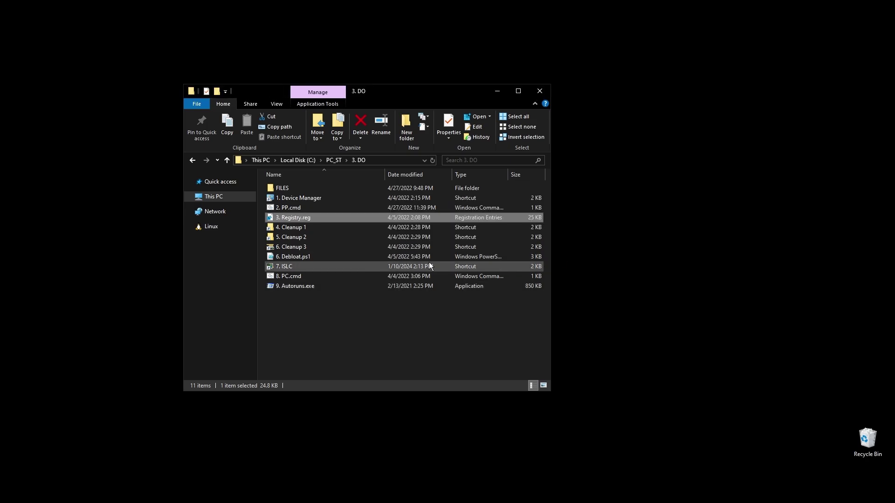
- Permanently delete all items in the user Temp folder via Cleanup 1
double_click(298, 229)
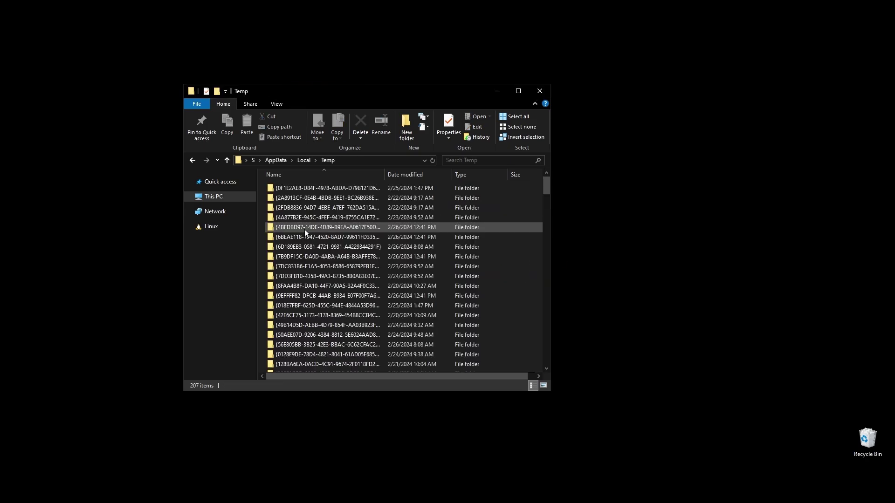
click(514, 255)
key(ctrl+a)
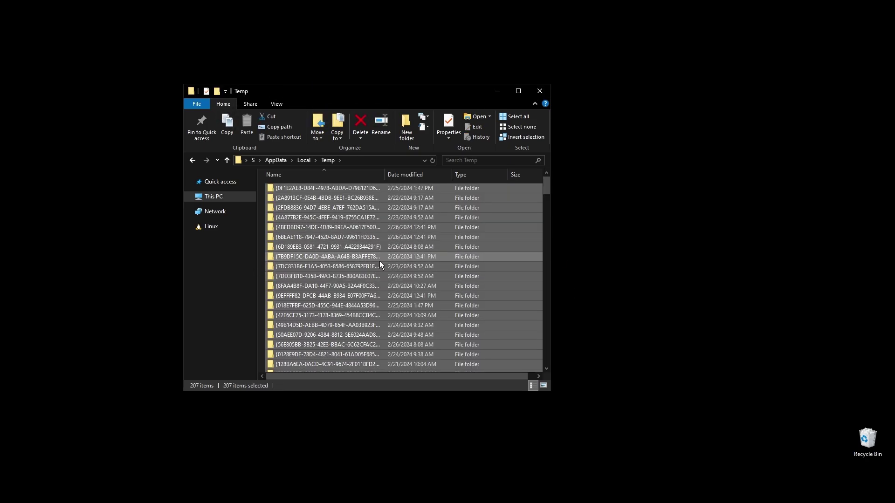
key(Delete)
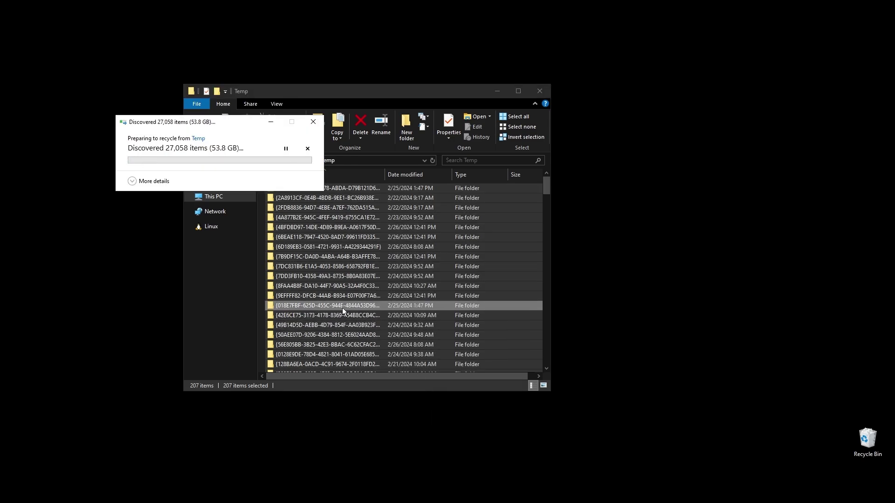
key(Return)
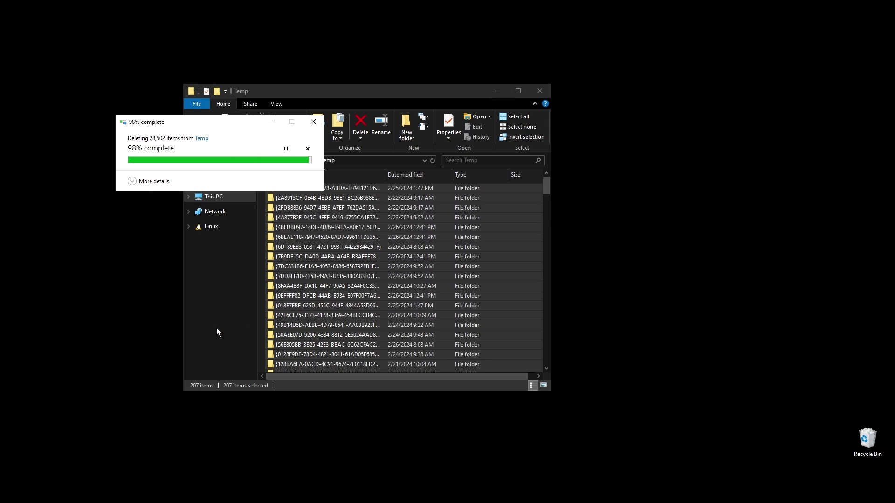
click(200, 210)
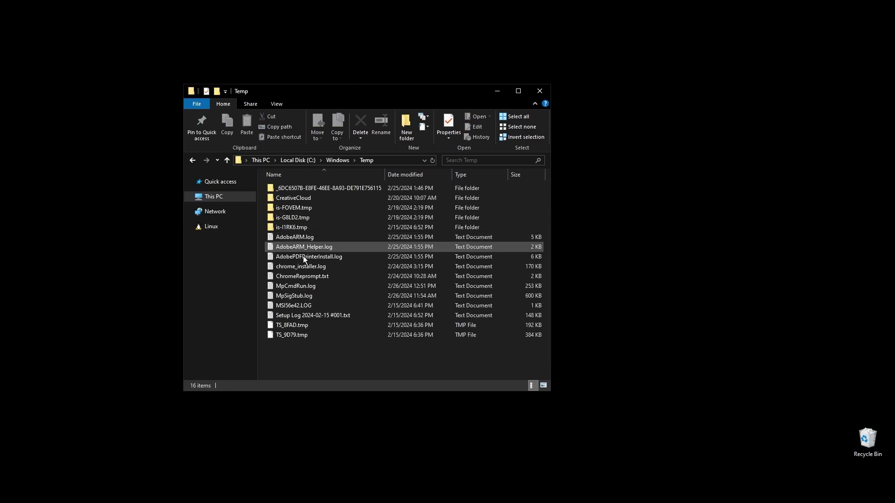
- Delete the files in the Windows Temp folder, granting permission for protected folders
drag(365, 379, 306, 206)
key(Delete)
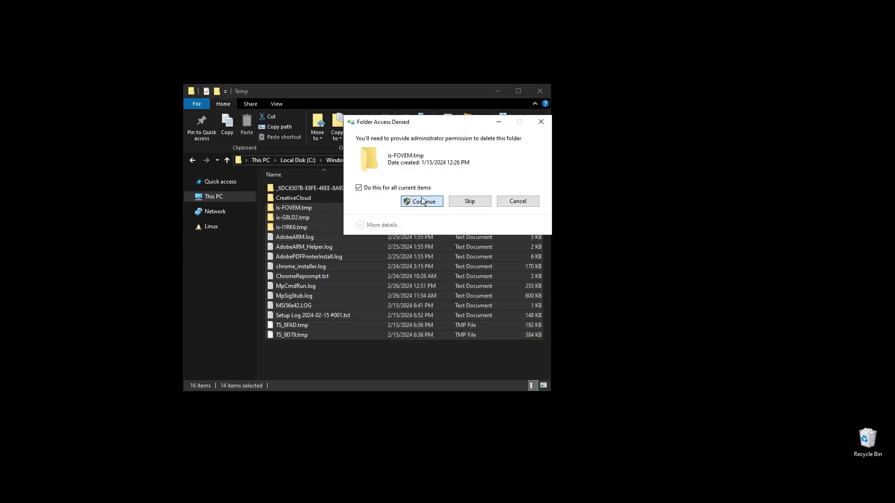
key(Return)
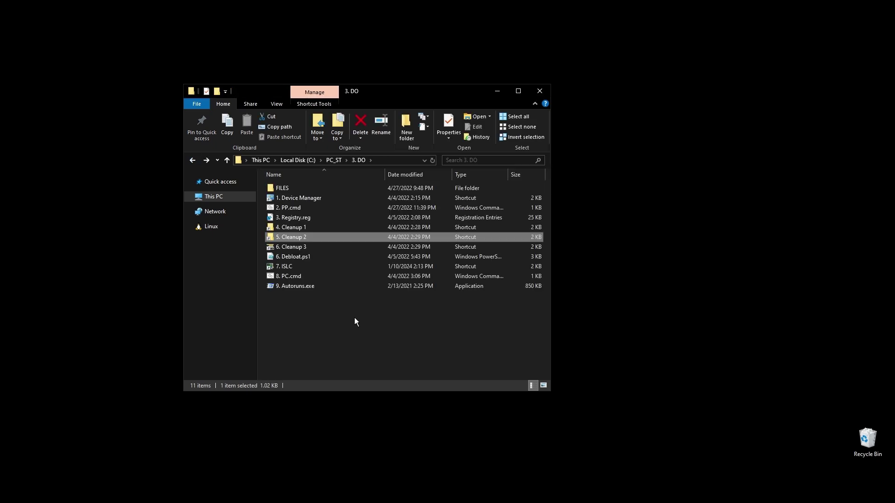
- Run Disk Cleanup on drive C:, deleting the checked categories (about 338 MB)
key(Return)
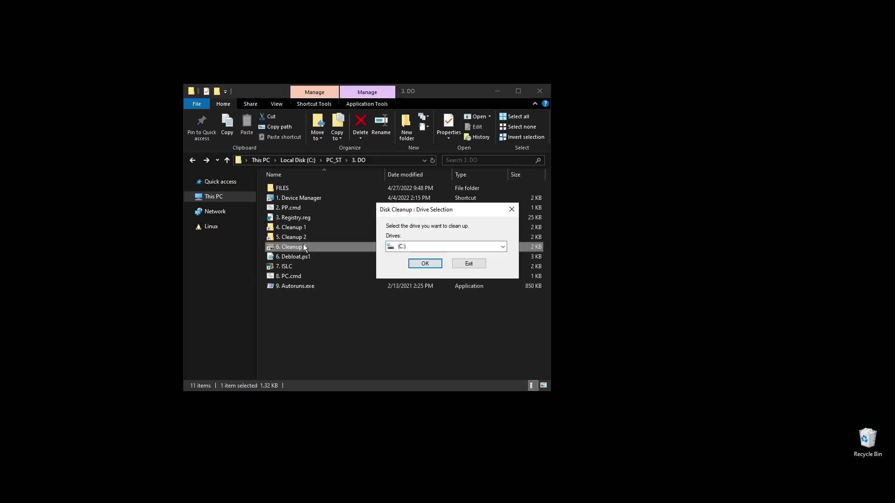
click(422, 262)
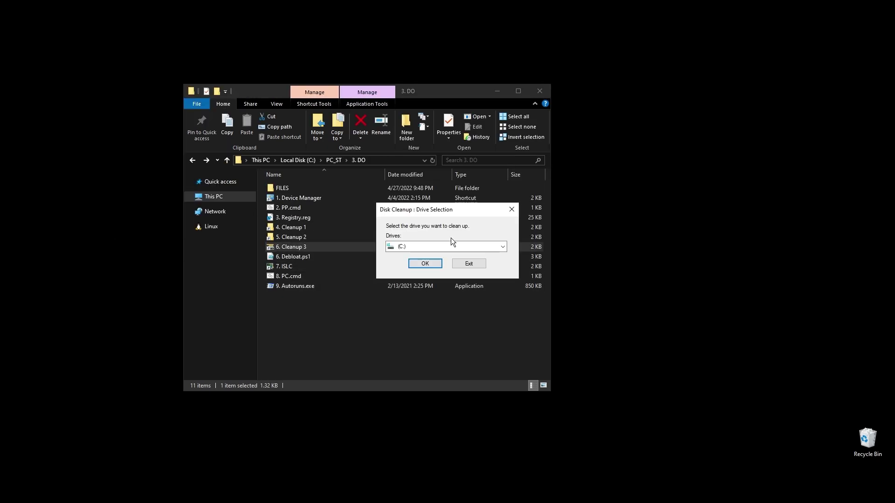
key(Return)
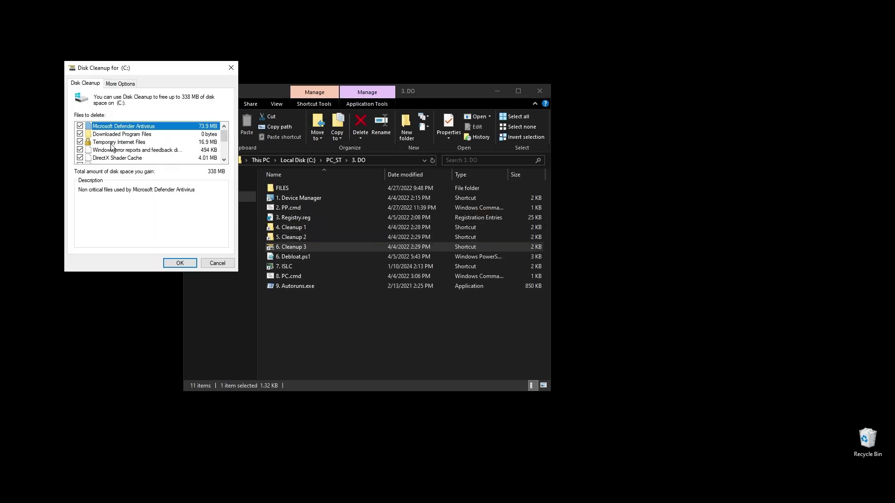
click(179, 263)
click(461, 255)
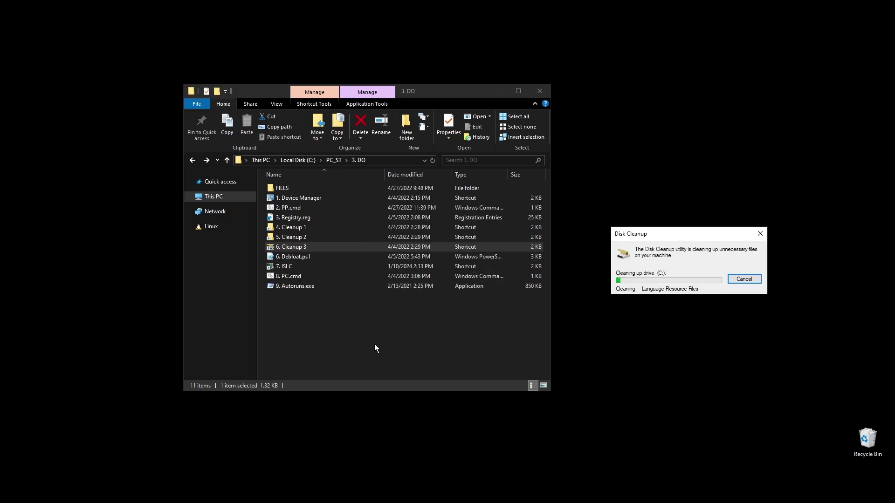
click(475, 341)
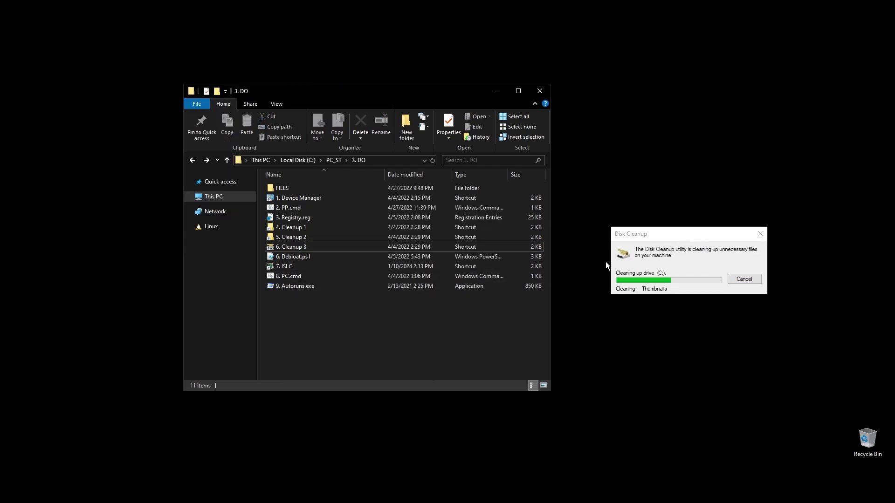
- Launch ISLC, set wanted timer resolution to 0.50, restart monitoring, and move the window aside
click(284, 268)
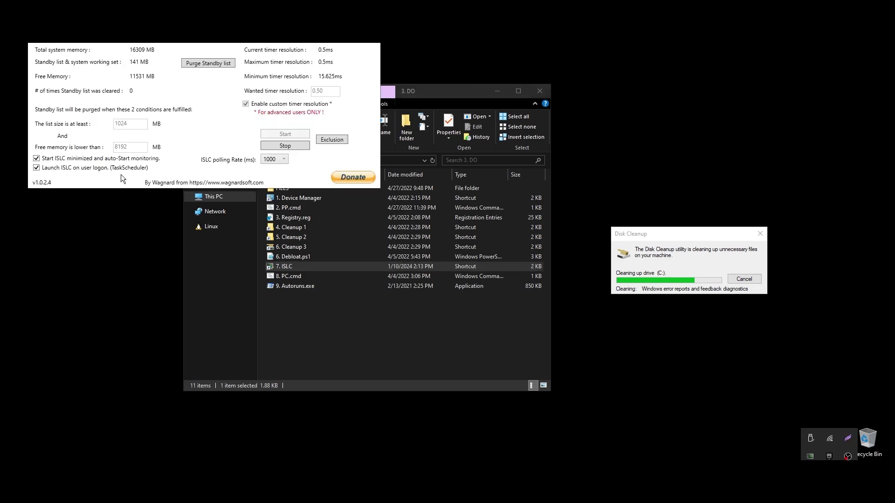
click(298, 144)
drag(333, 91, 294, 93)
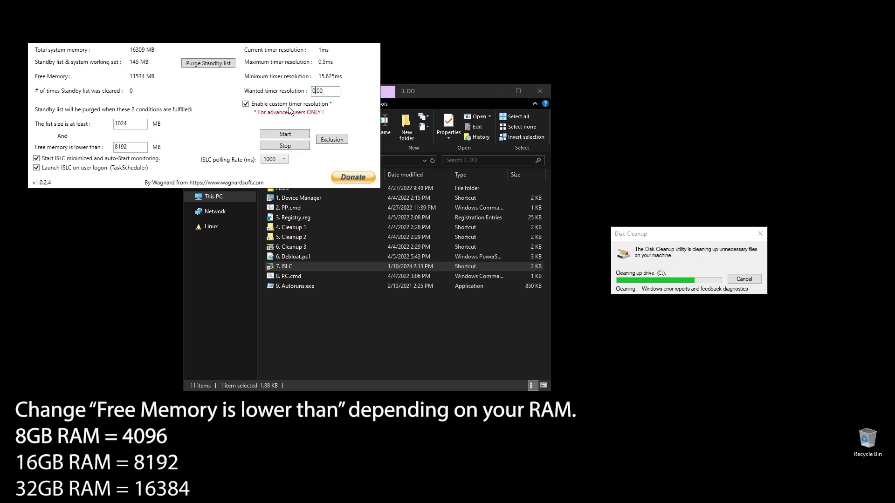
text(0)
click(272, 133)
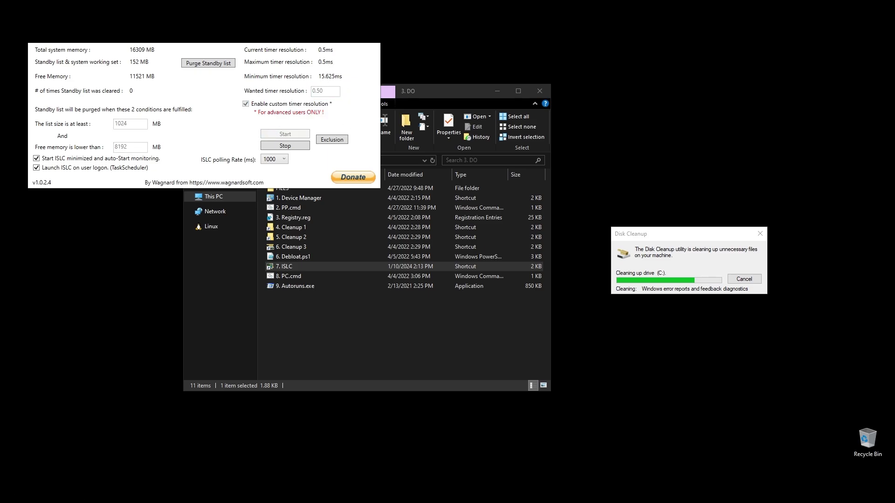
drag(261, 41, 521, 297)
- Run 8. PC.cmd as administrator to rebuild performance counters and apply the tick settings
click(582, 286)
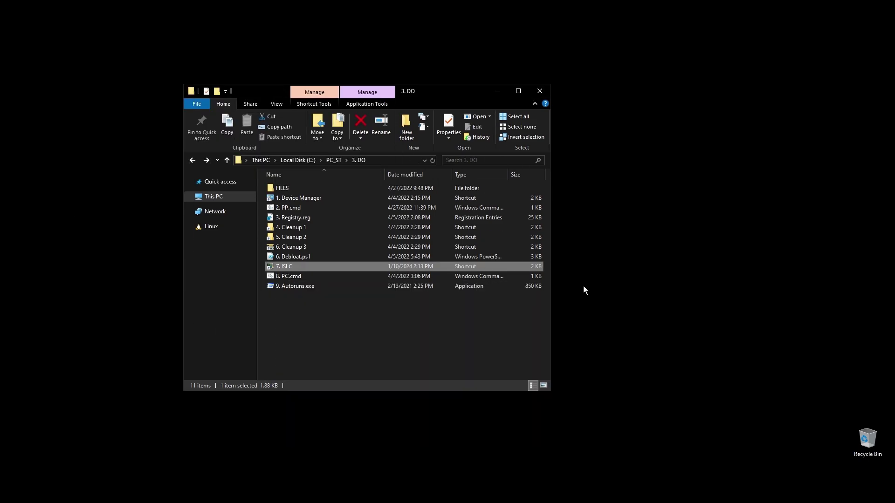
right_click(290, 278)
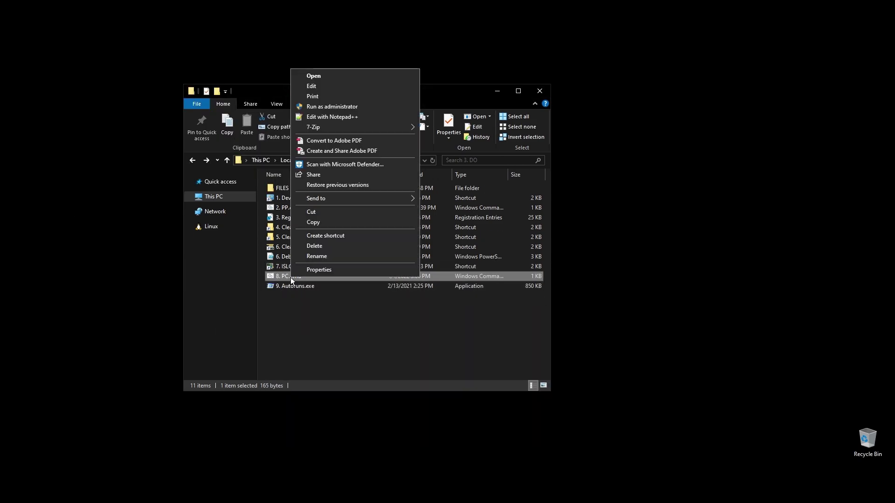
click(343, 108)
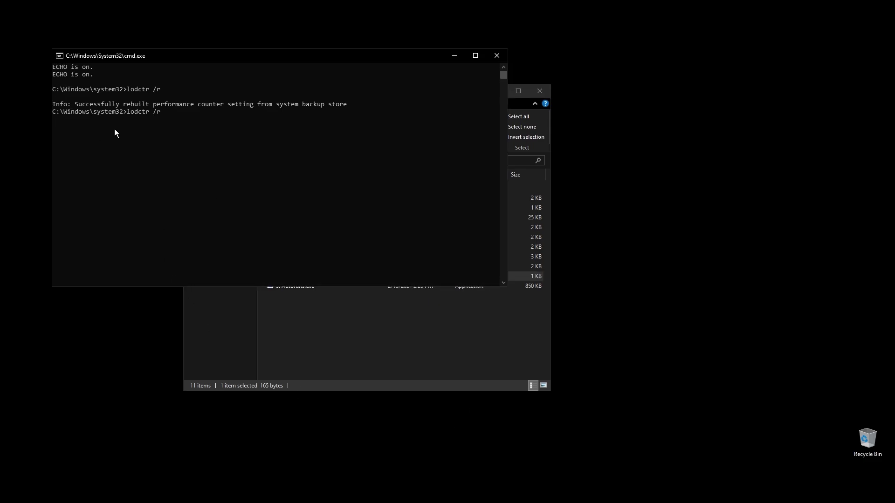
drag(75, 106, 175, 106)
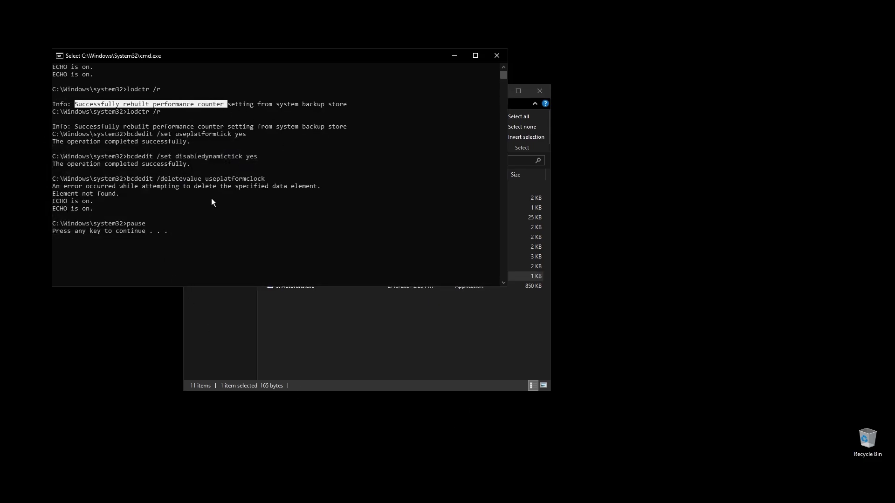
key(Return)
key(Return)
- Launch Autoruns and disable Adobe CCXProcess, Creative Cloud, Lightshot and Razer AppEngine at logon
right_click(290, 286)
click(373, 304)
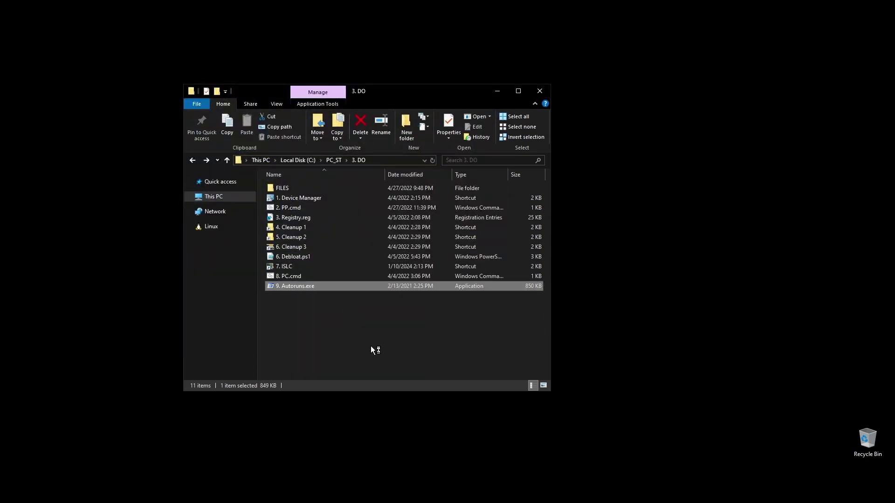
click(366, 185)
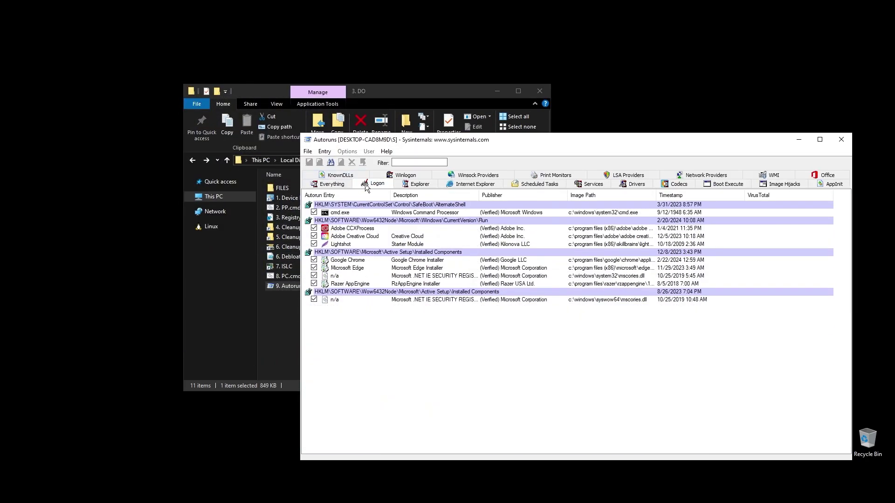
click(314, 228)
click(314, 236)
click(314, 243)
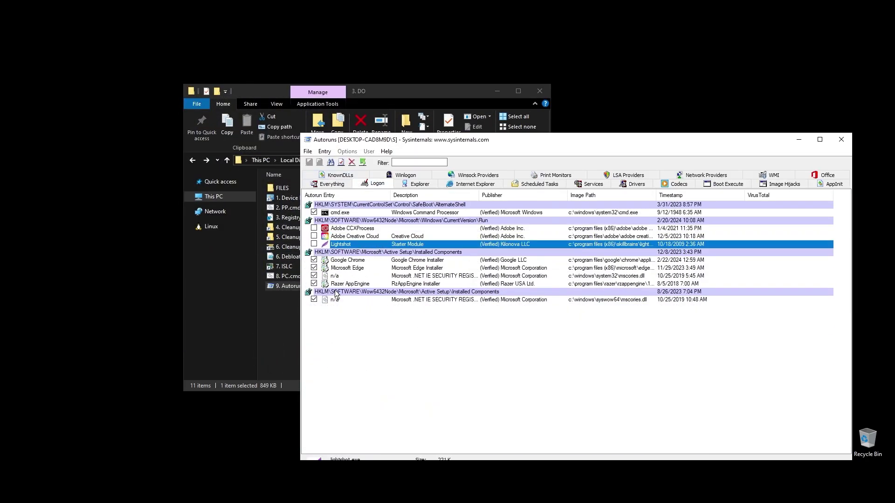
click(314, 283)
- In the Services list, disable AnyDesk, NordVPN, NordUpdaterService and NordVPN threat protection
click(499, 184)
click(518, 184)
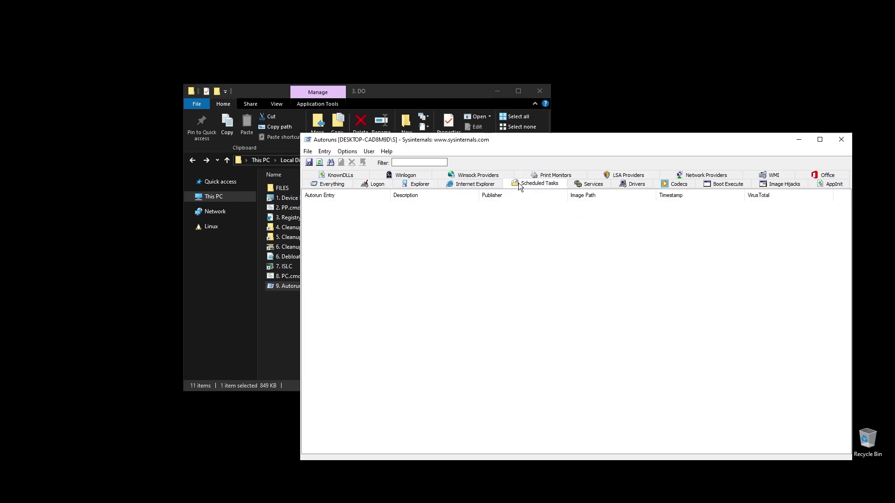
click(578, 184)
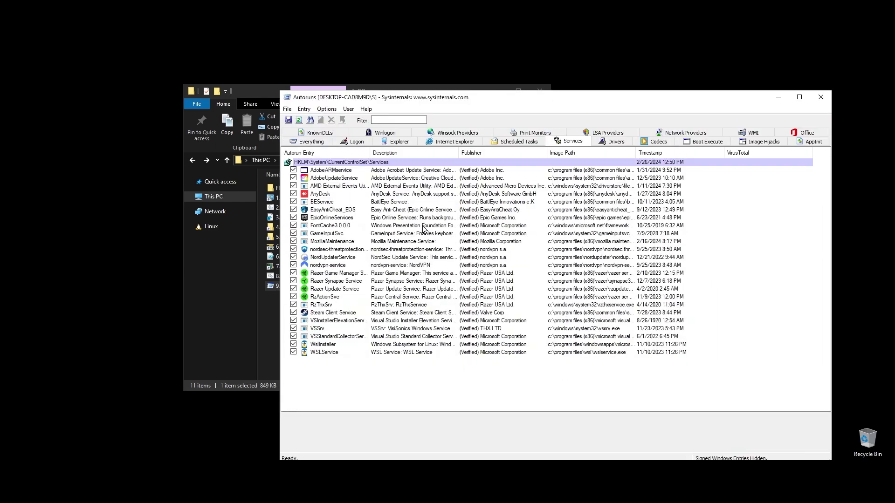
click(293, 193)
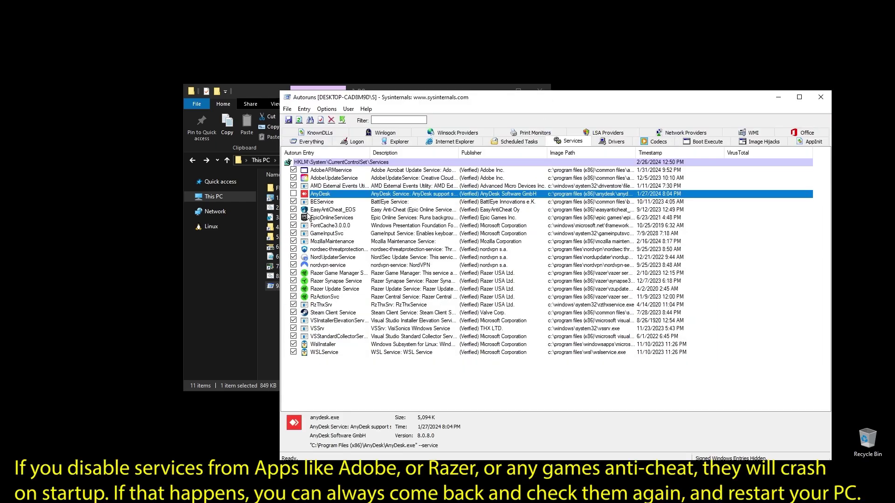
click(293, 264)
click(293, 257)
click(293, 249)
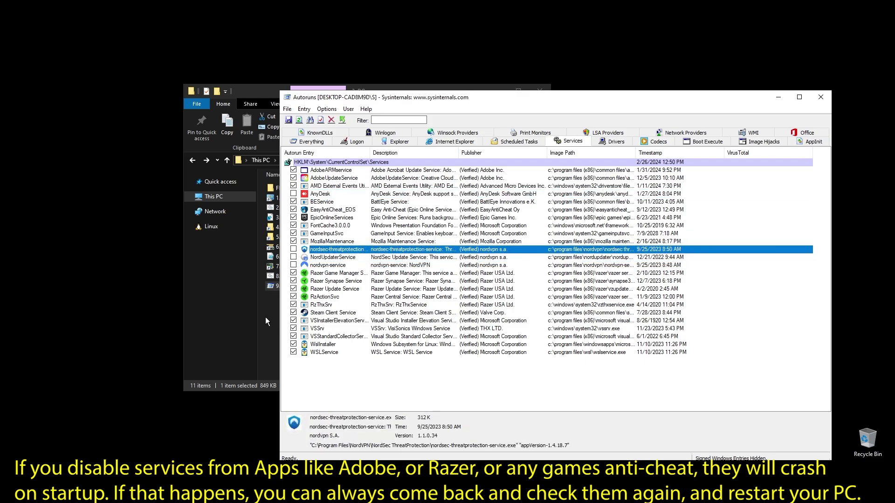
- Disable Razer Game Manager, Synapse, Update, RzActionSvc, Steam Client Service, WSLService and WslInstaller
click(293, 273)
click(293, 281)
click(293, 289)
click(293, 296)
click(293, 312)
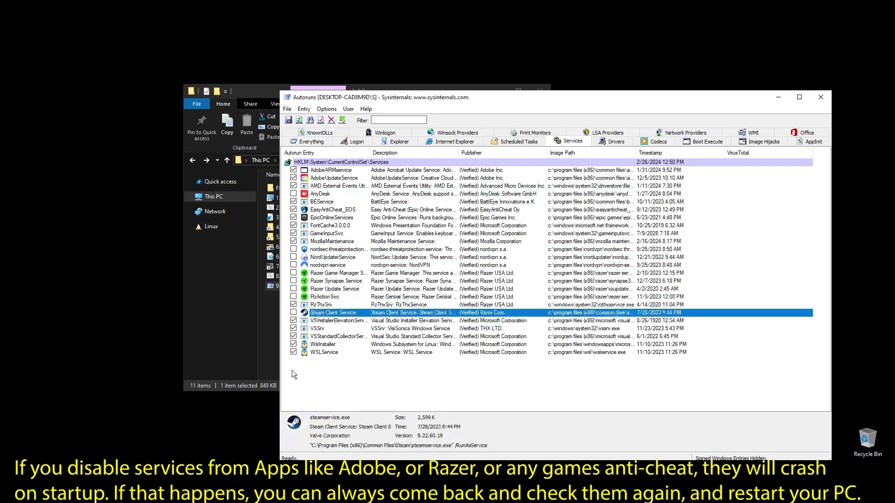
click(294, 351)
click(294, 344)
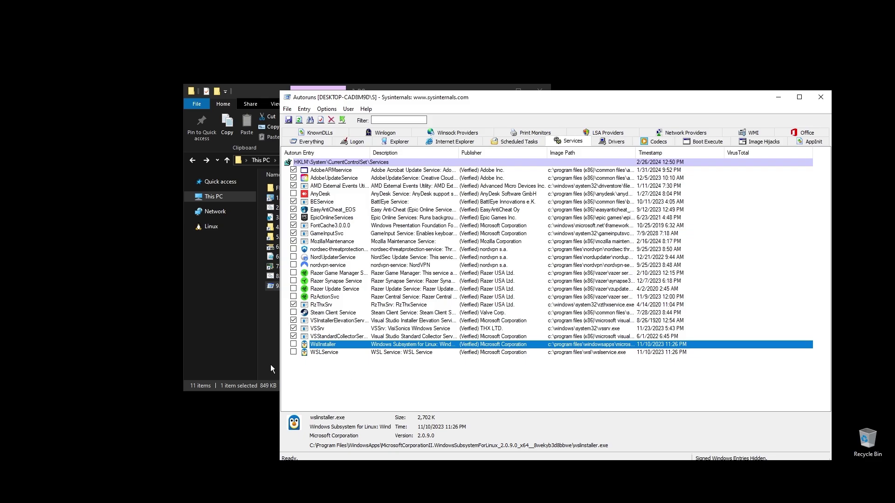
click(424, 380)
- Close Autoruns and go to the PC_ST > 4. GPU > DDU folder
key(alt+F4)
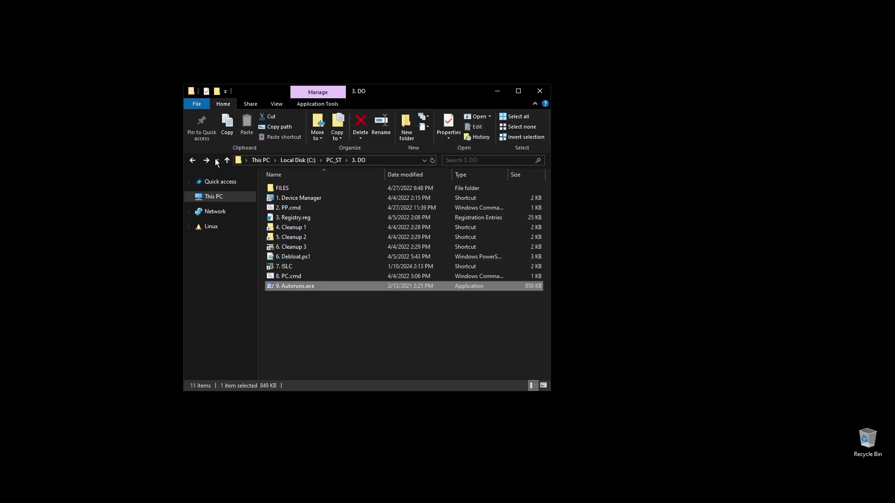
click(193, 161)
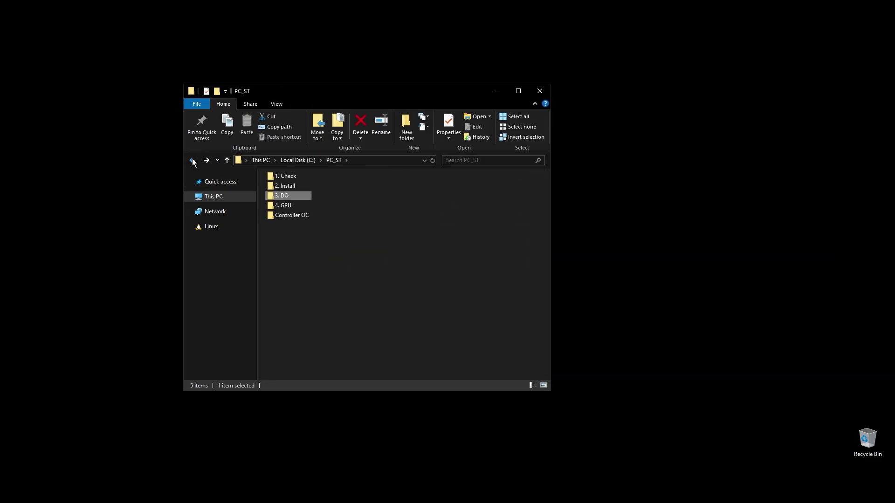
click(325, 310)
double_click(288, 207)
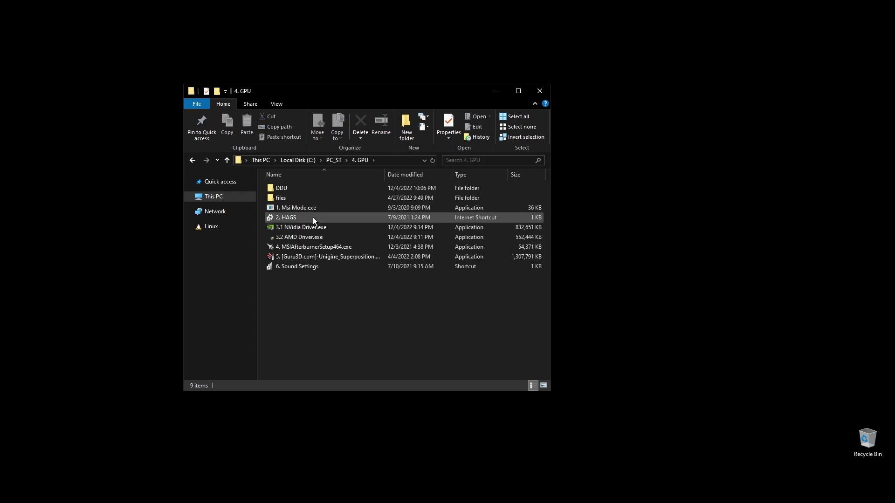
double_click(297, 188)
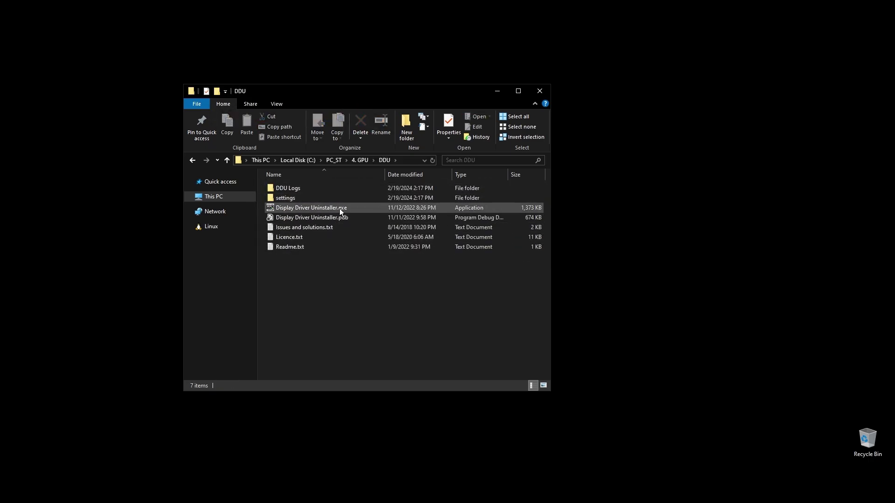
- Run Display Driver Uninstaller as administrator, dismiss its notices, set device type GPU, then close it
right_click(302, 210)
click(356, 228)
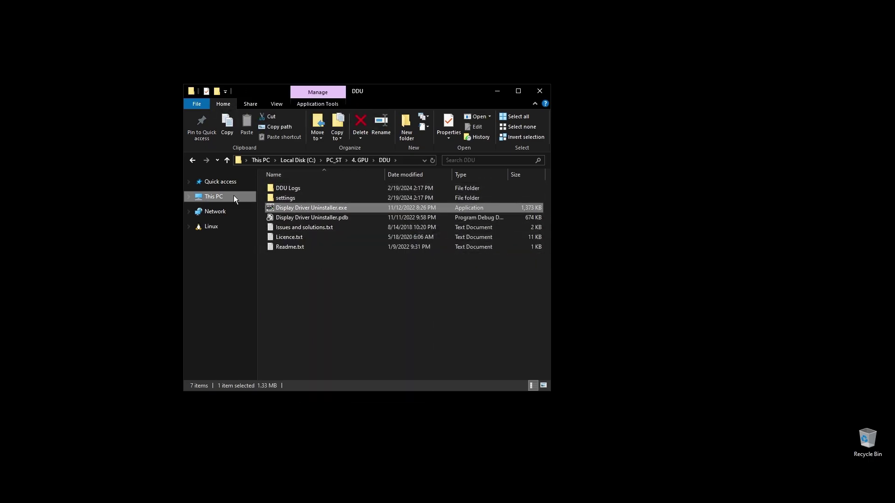
click(468, 280)
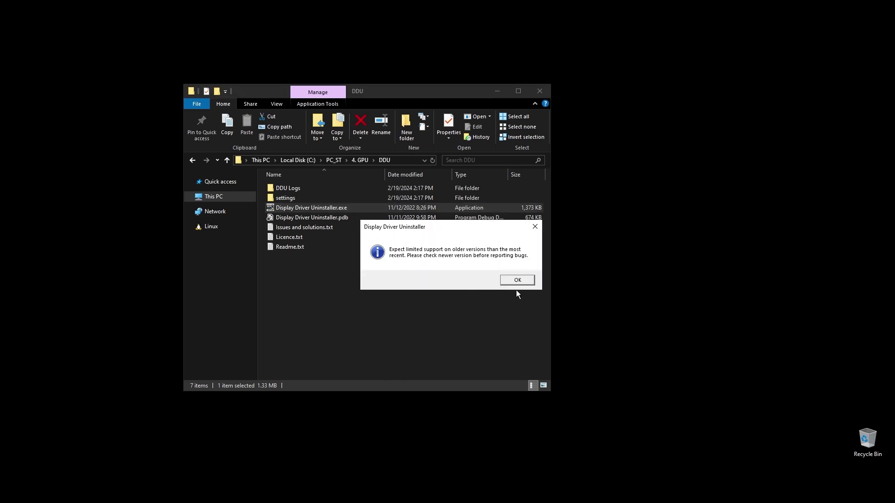
click(515, 280)
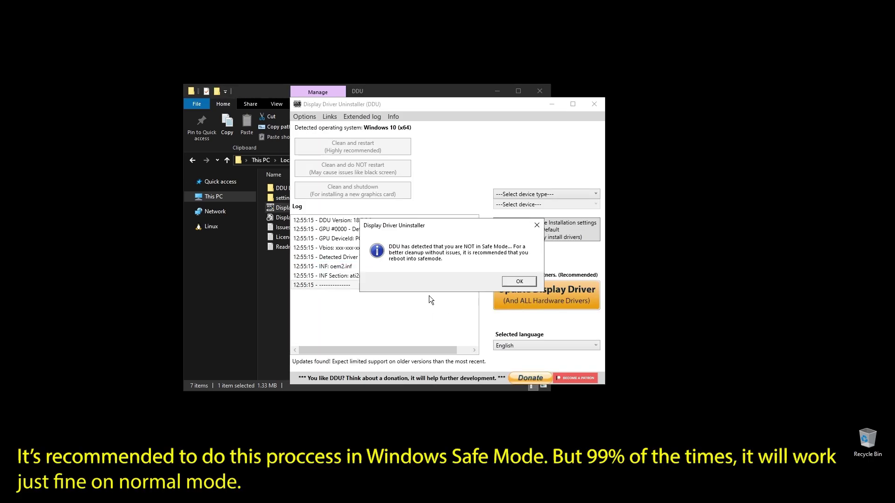
click(519, 281)
click(520, 194)
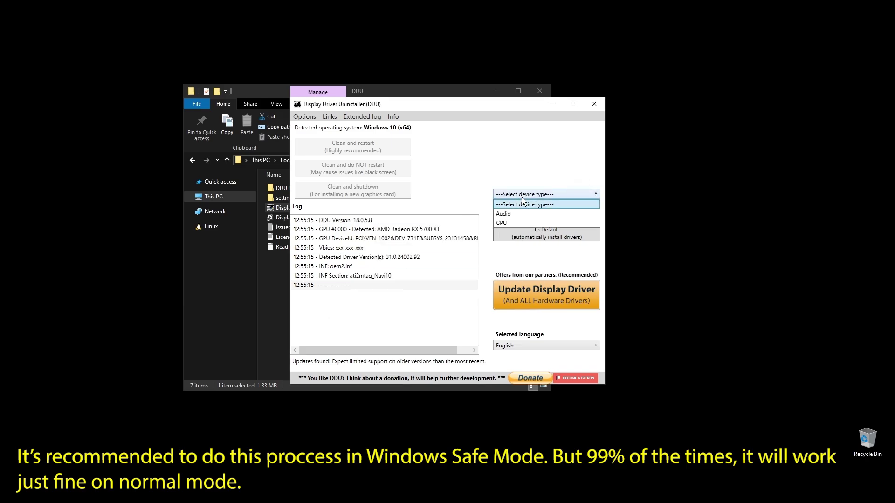
click(507, 223)
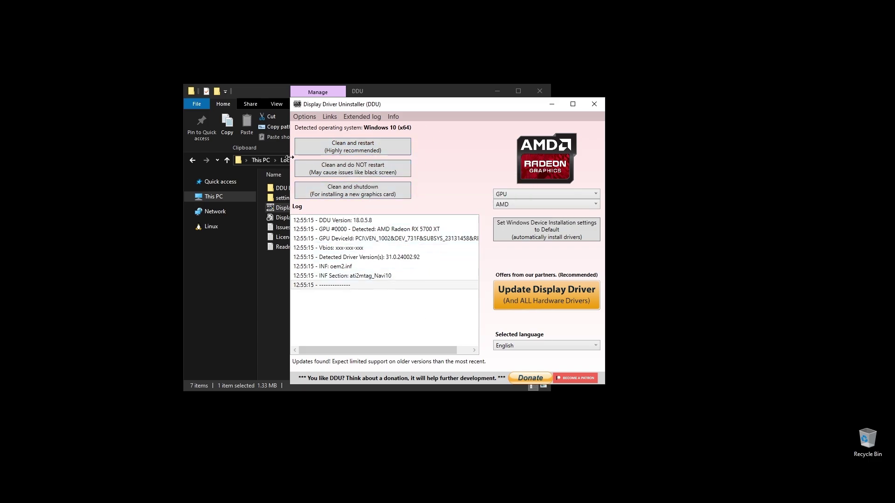
click(597, 103)
- Run the 3.1 NVidia Driver.exe installer from the 4. GPU folder
key(BackSpace)
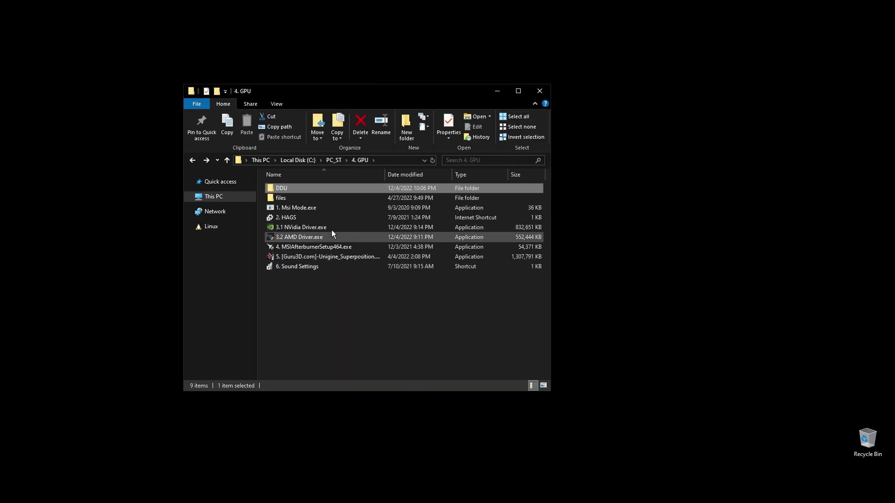
click(311, 228)
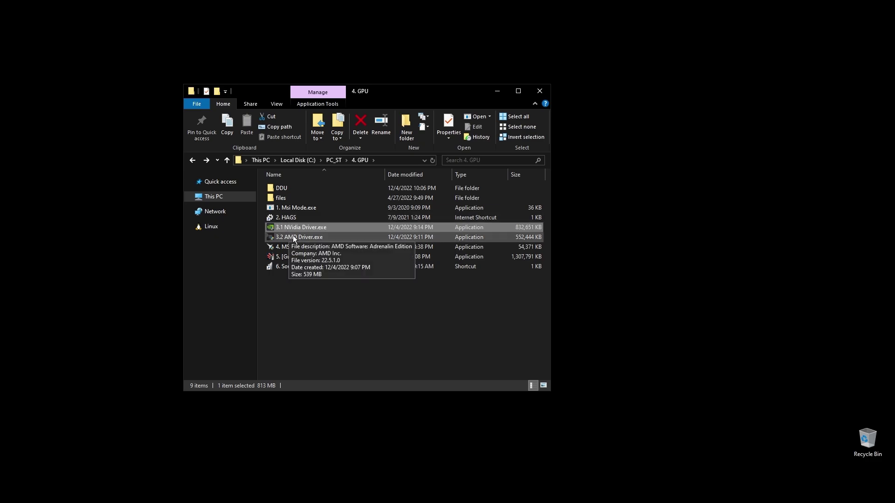
key(Return)
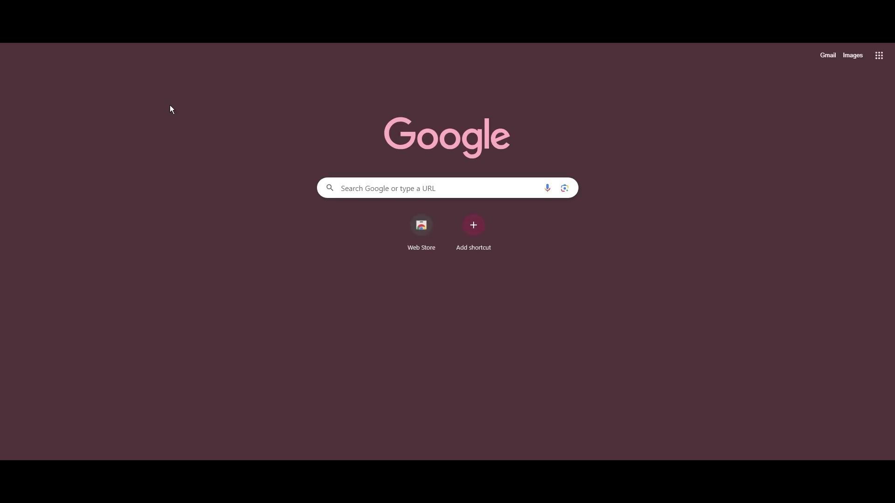
- Search Google for 'amd drivers' and open AMD Drivers and Support, accepting cookies
text(amd drivers)
key(Return)
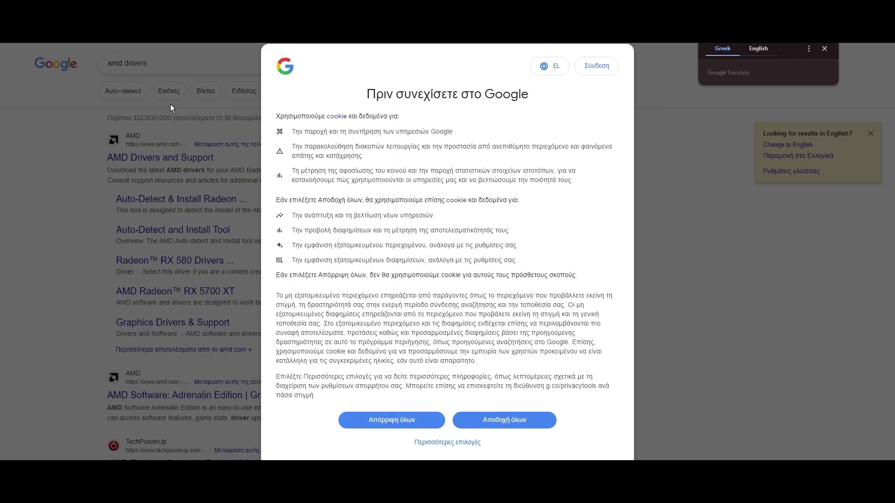
click(504, 420)
click(201, 158)
scroll(536, 322, down, 5)
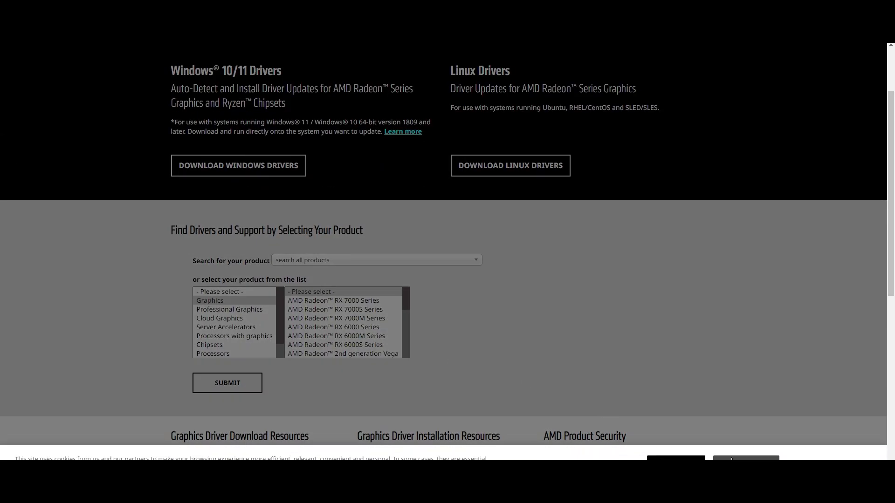
click(732, 460)
- Choose Radeon RX 5700 Series > RX 5700 XT as the product and submit
click(367, 300)
click(365, 311)
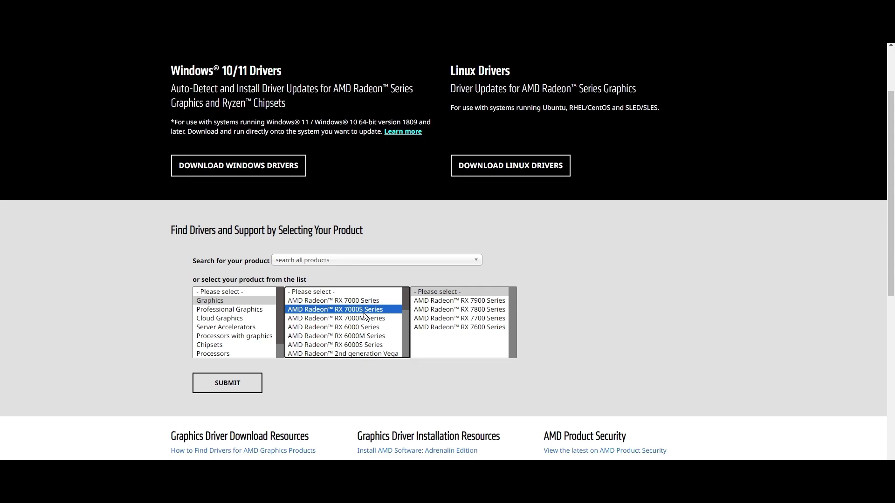
click(365, 345)
scroll(363, 326, down, 5)
click(388, 316)
click(459, 300)
click(587, 309)
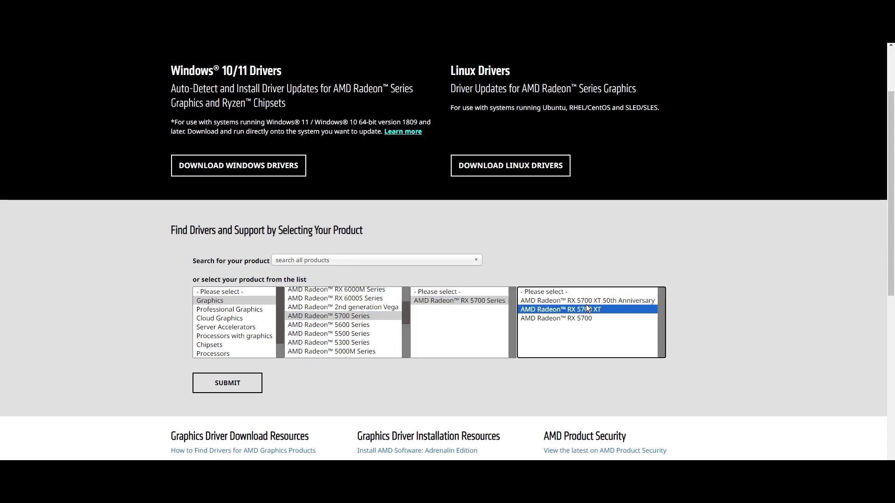
click(227, 383)
- Expand the Windows 11 - 64-Bit Edition downloads to show Adrenalin 24.1.1
click(184, 292)
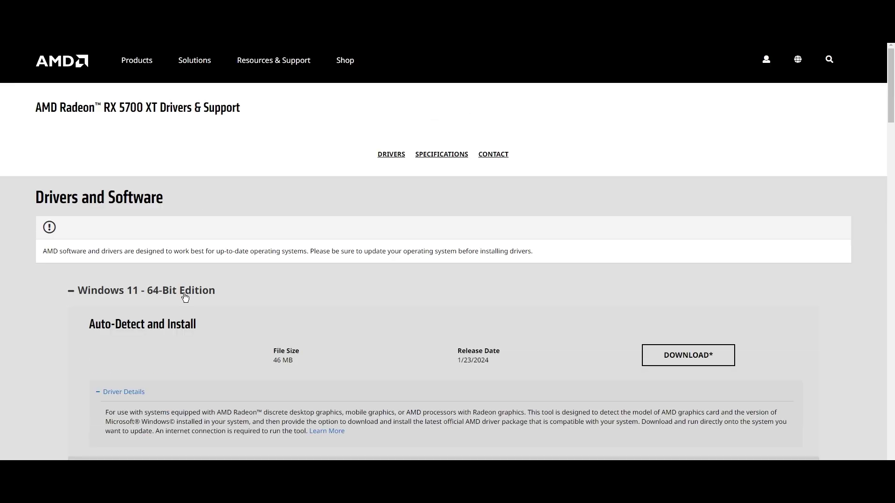
scroll(194, 388, down, 2)
scroll(194, 391, down, 2)
drag(90, 308, 213, 308)
scroll(212, 308, up, 4)
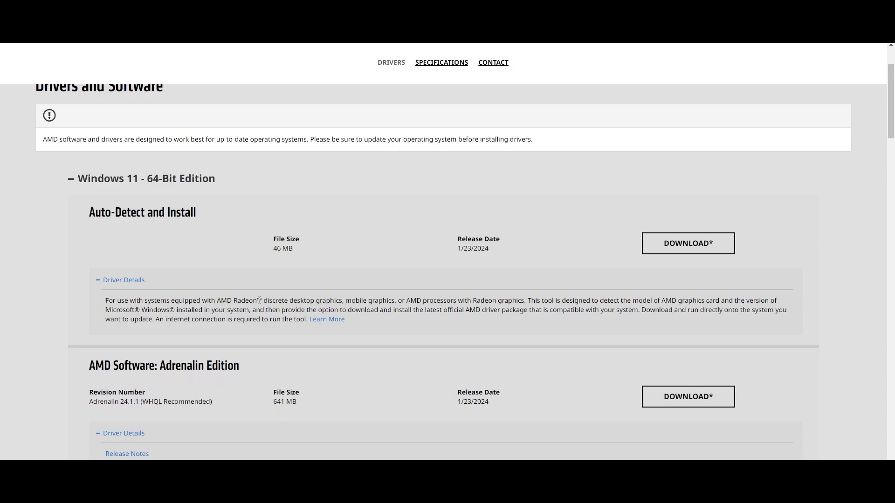
- Search for 'nvidia drivers' and open NVIDIA's Driver Downloads page
key(ctrl+l)
text(nvidia drivers)
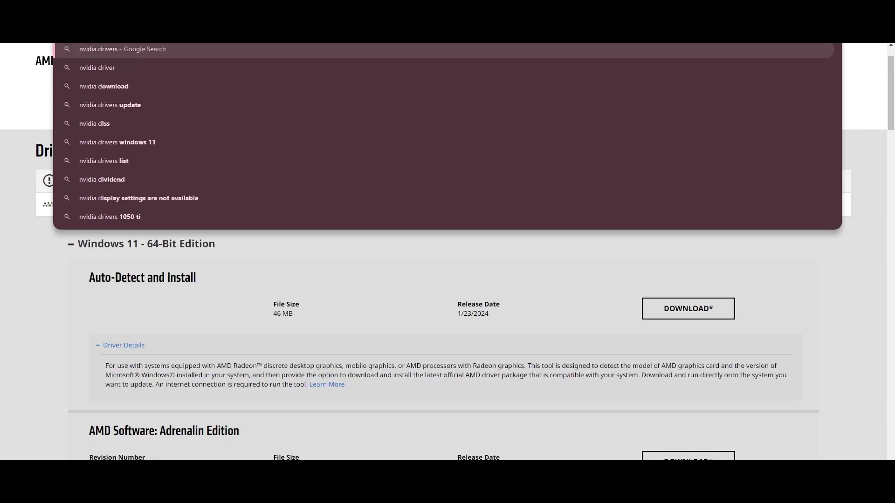
key(Return)
click(204, 157)
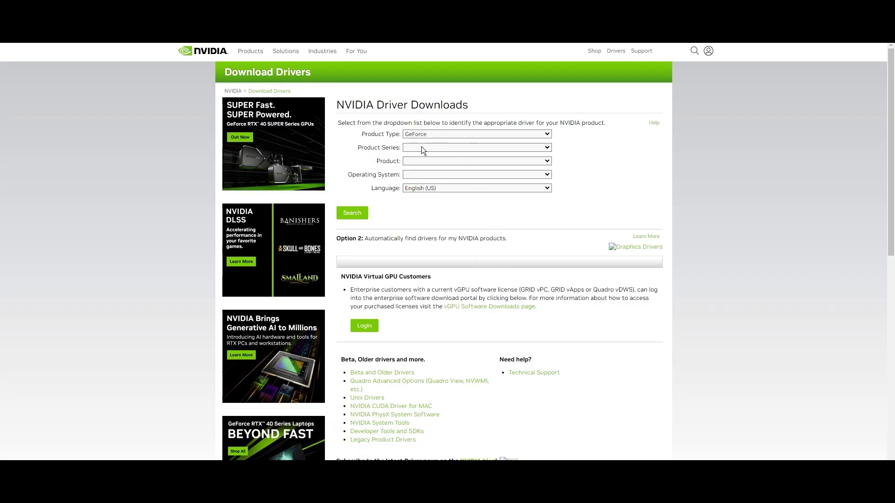
- Select GeForce RTX 40 Series and the card model, and search for Game Ready Driver 551.61
click(422, 146)
click(435, 166)
click(435, 162)
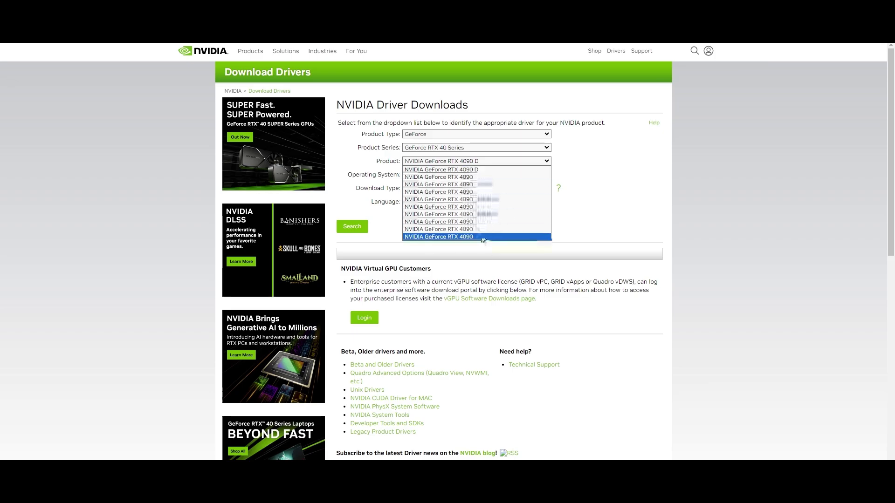
click(476, 208)
click(361, 231)
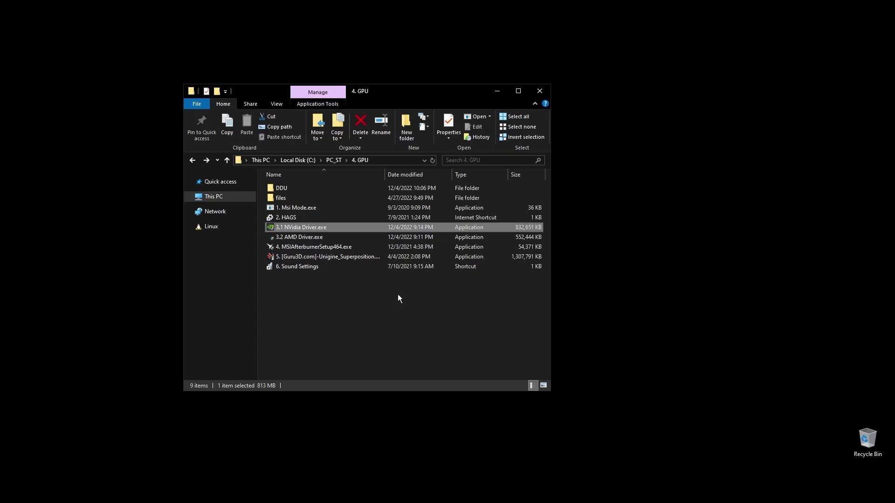
click(631, 307)
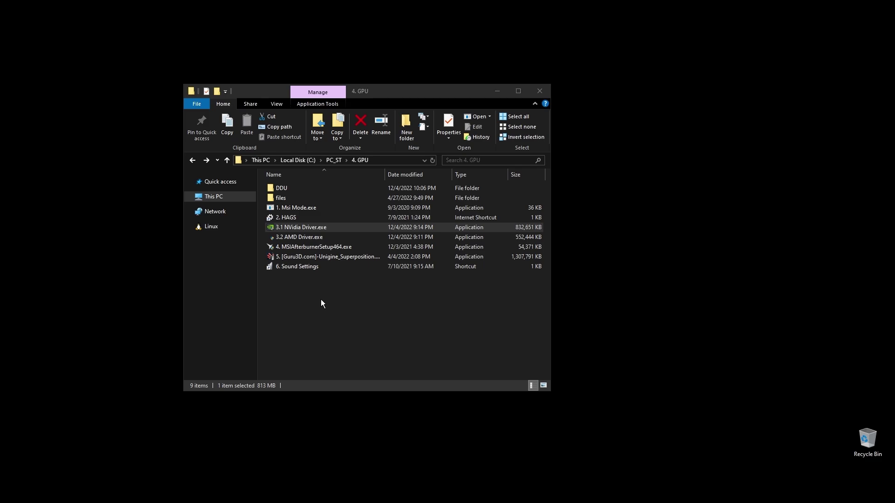
- Open Graphics settings via the 2. HAGS shortcut in the 4. GPU folder
double_click(295, 217)
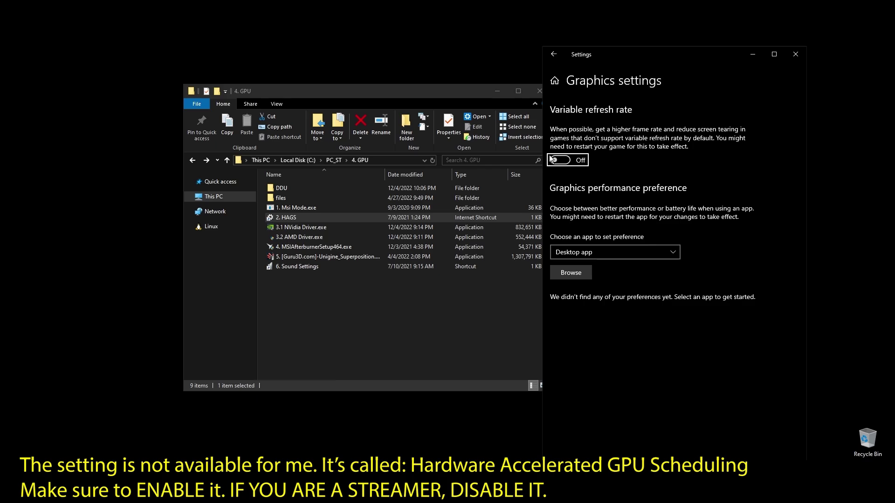
- Close Graphics settings, open Sound settings and review the 24G2W1G4 device's default format
click(787, 57)
double_click(289, 265)
right_click(167, 155)
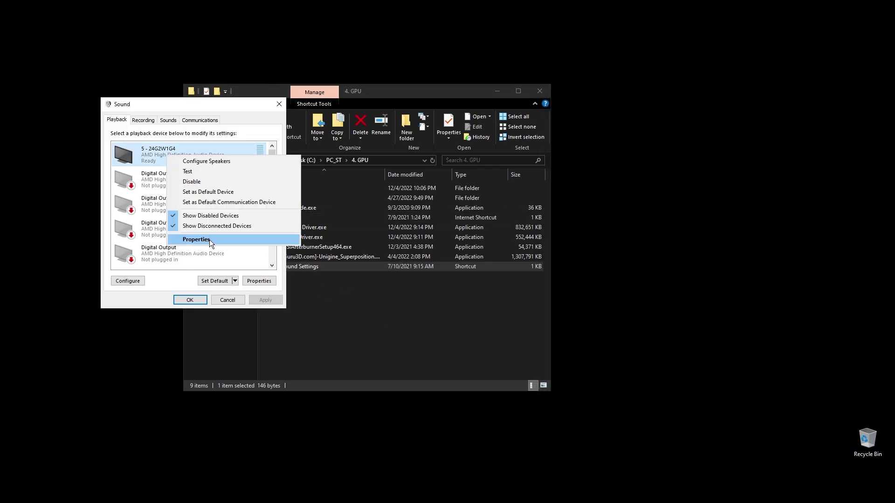
click(196, 240)
click(210, 163)
click(191, 206)
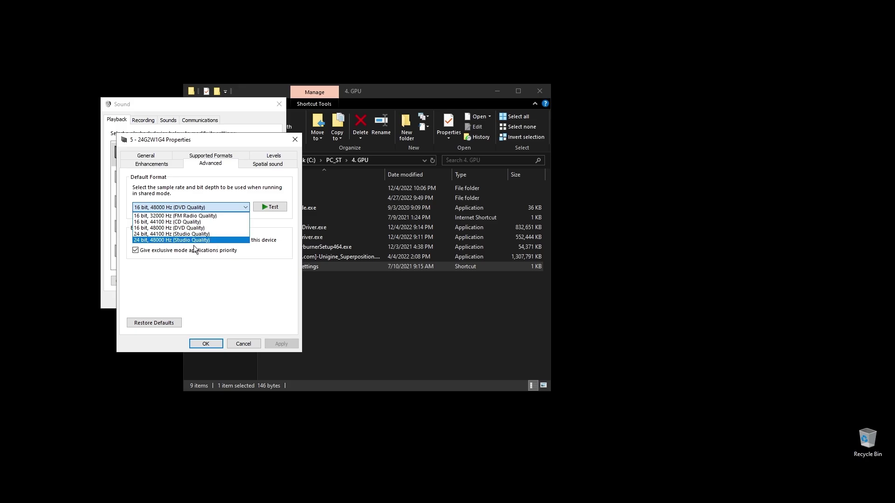
click(191, 240)
click(240, 344)
- Set the High Definition Audio speakers' default format to 16 bit, 48000 Hz (DVD Quality)
right_click(219, 183)
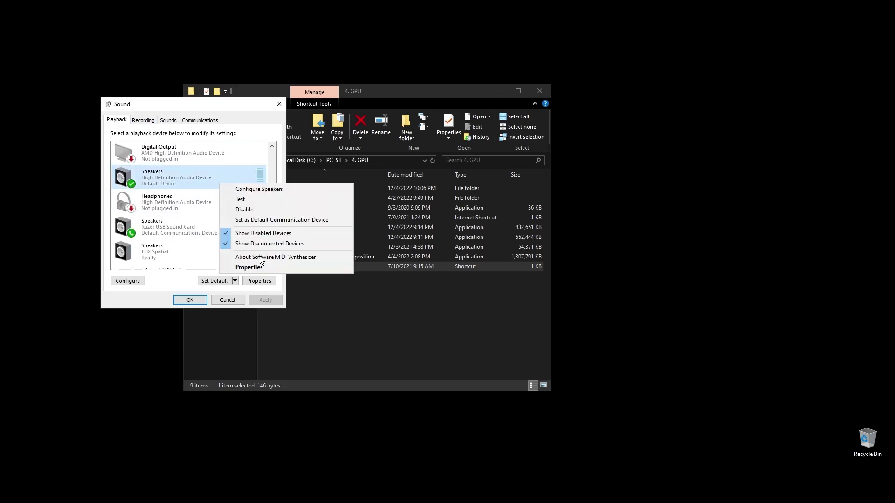
click(251, 267)
click(184, 155)
click(213, 155)
click(196, 199)
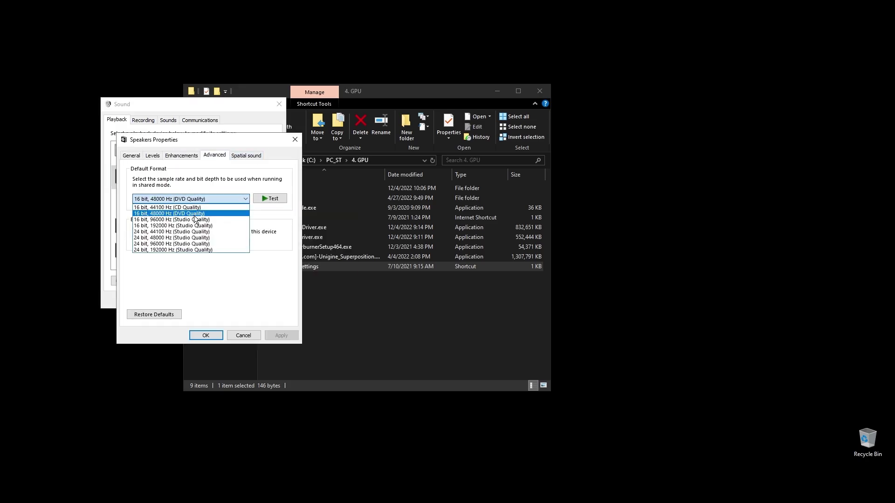
click(195, 238)
click(210, 336)
- Keep the Razer USB speakers' default format at 16 bit, 48000 Hz (DVD Quality)
right_click(182, 227)
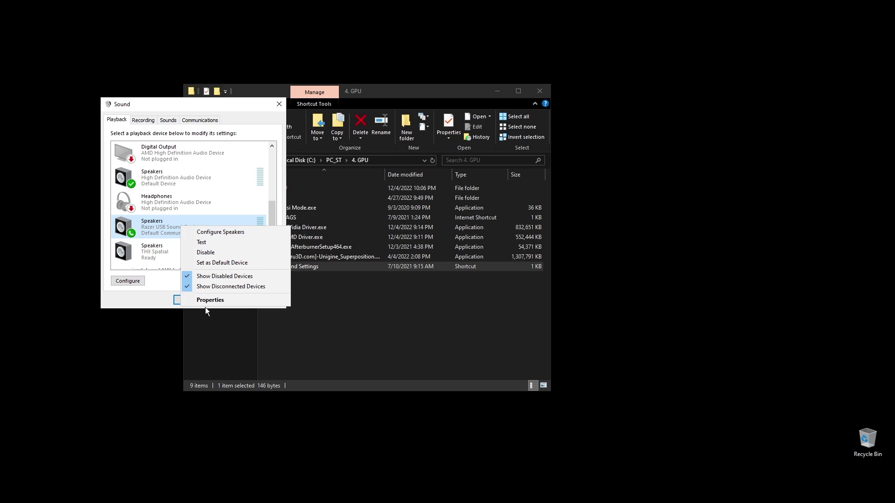
click(210, 300)
click(214, 154)
click(196, 199)
click(196, 214)
click(211, 336)
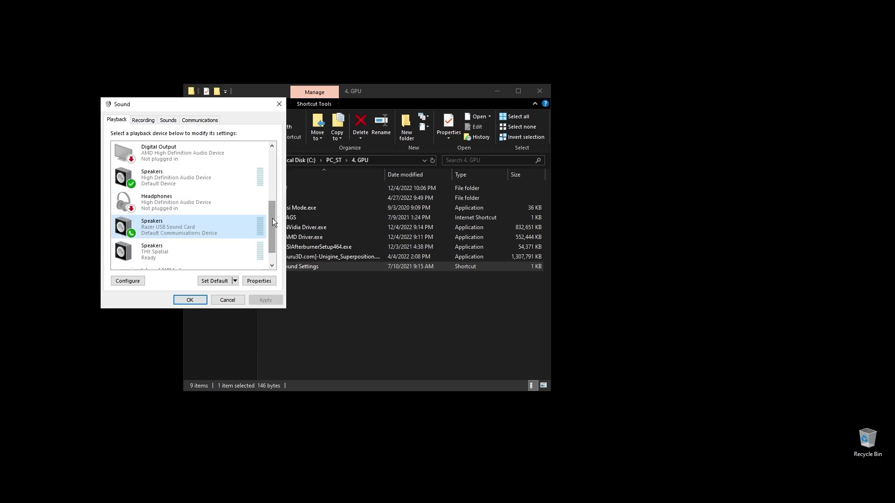
- Set the THX Spatial speakers to 16 bit, 48000 Hz (DVD Quality) and close Sound
scroll(273, 222, down, 1)
right_click(160, 254)
click(186, 316)
click(176, 155)
click(196, 199)
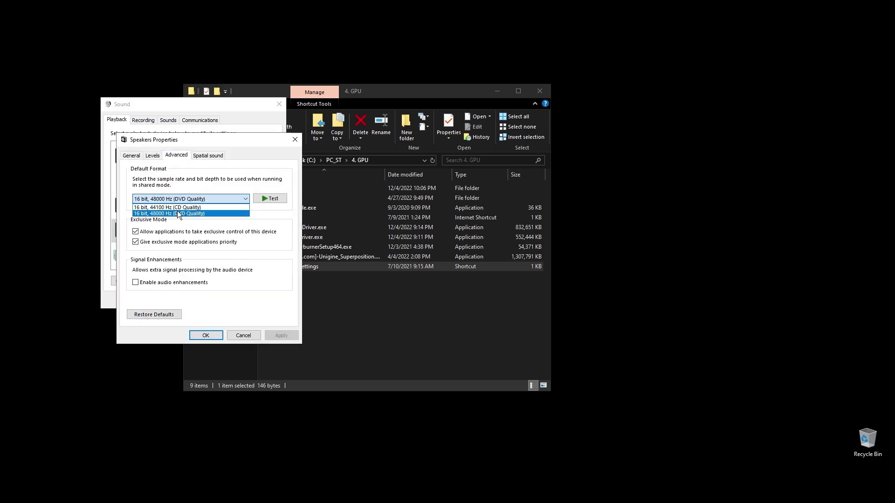
click(178, 214)
click(206, 336)
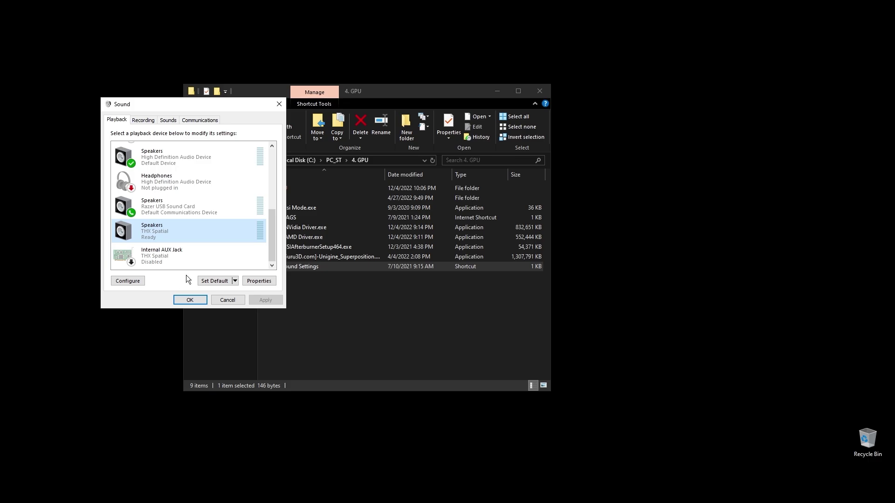
click(177, 302)
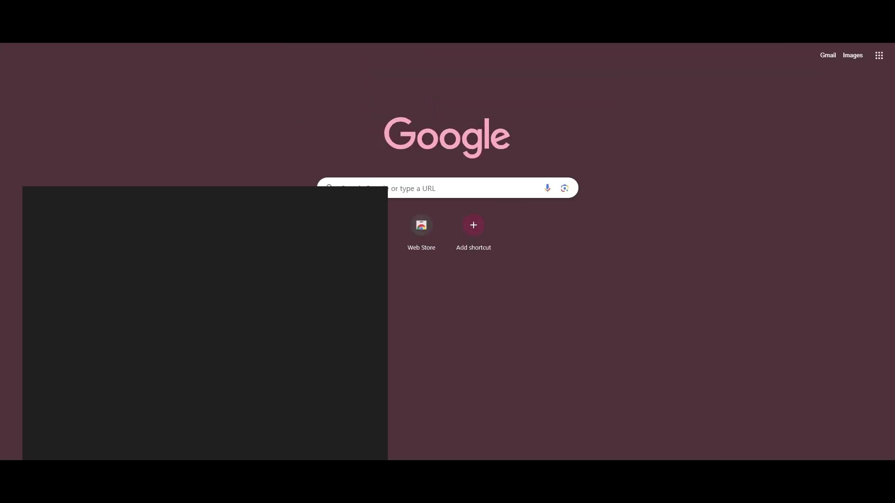
- Open System Information and copy the B450 TOMAHAWK MAX (MS-7C02) baseboard entry
text(system information)
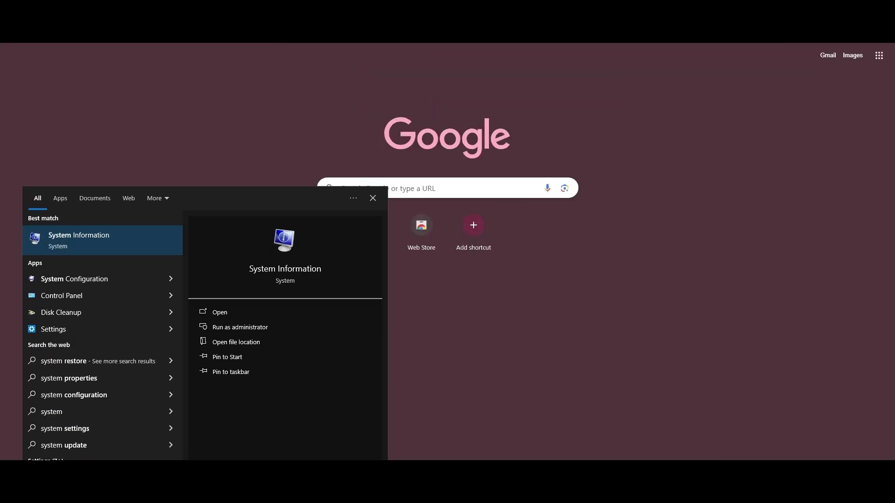
click(90, 240)
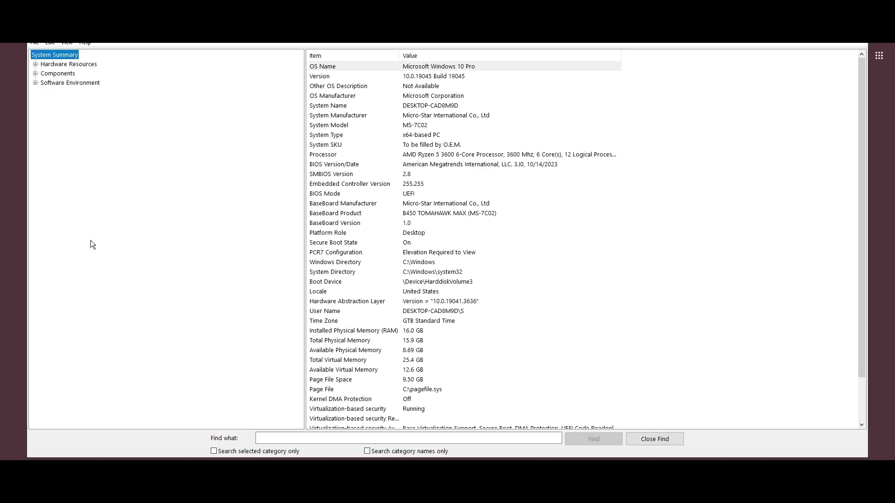
click(422, 212)
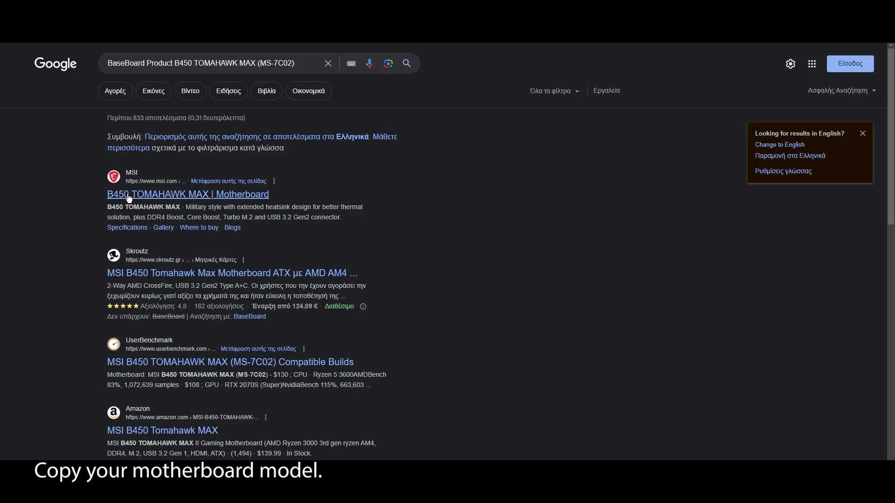
- Download BIOS 7C02v3I (2023-10-28) from the B450 TOMAHAWK MAX support page
click(129, 198)
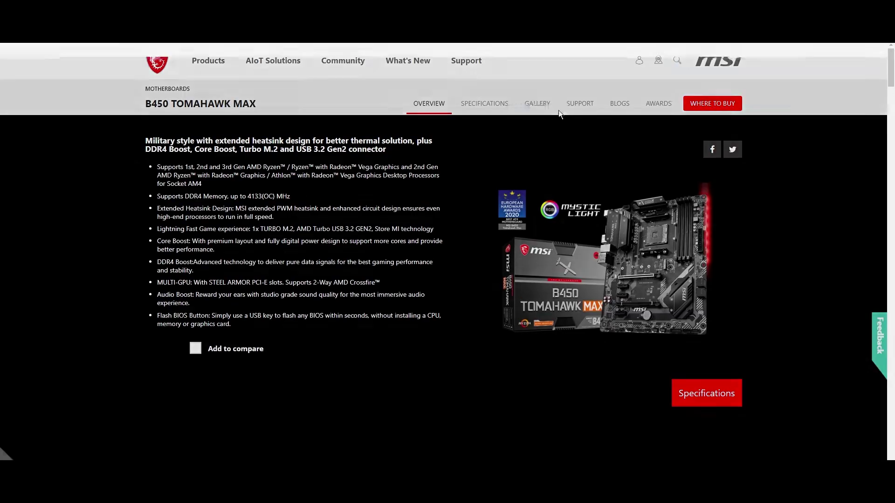
click(759, 68)
click(588, 108)
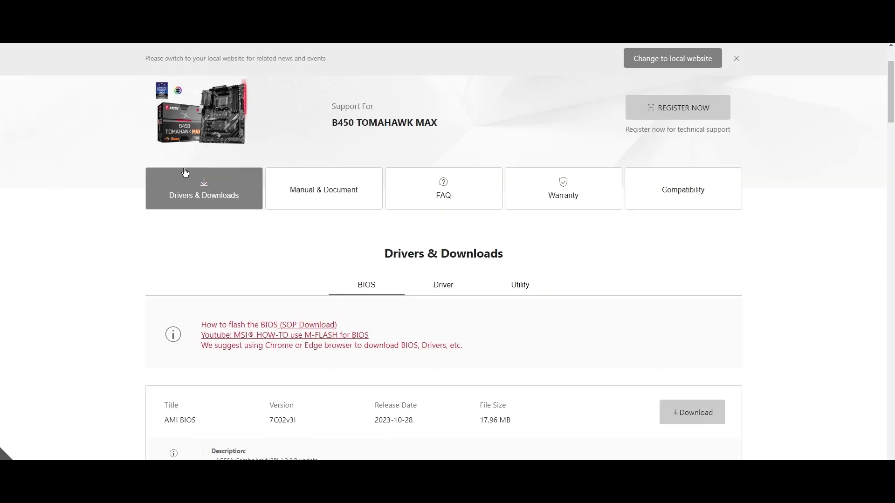
scroll(272, 292, down, 3)
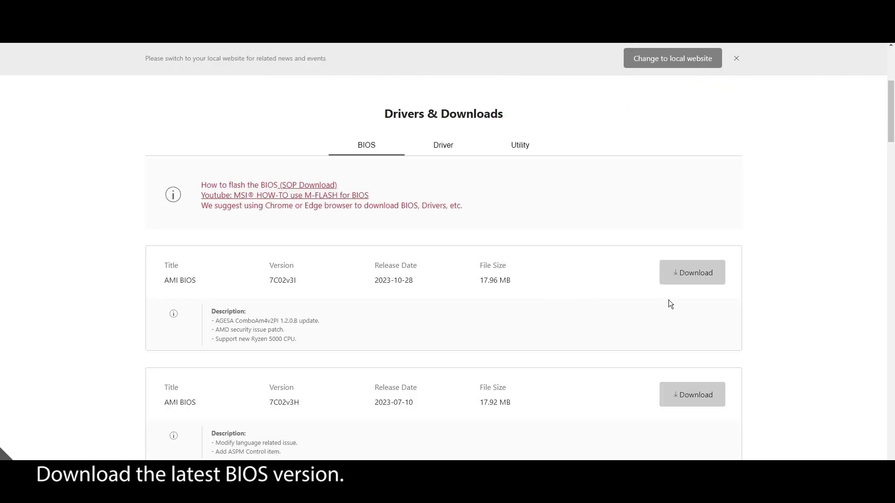
click(679, 279)
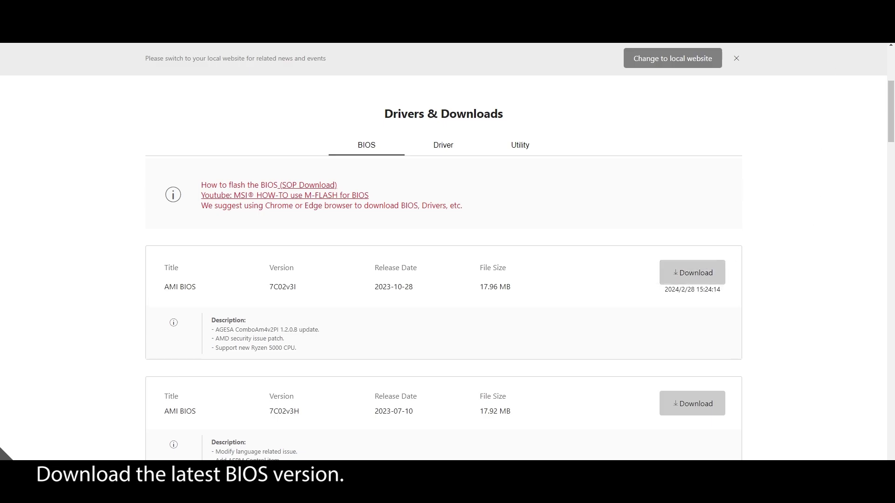
- Open Disk Management from Windows search and shrink the C: volume by about 1 GB
key(super)
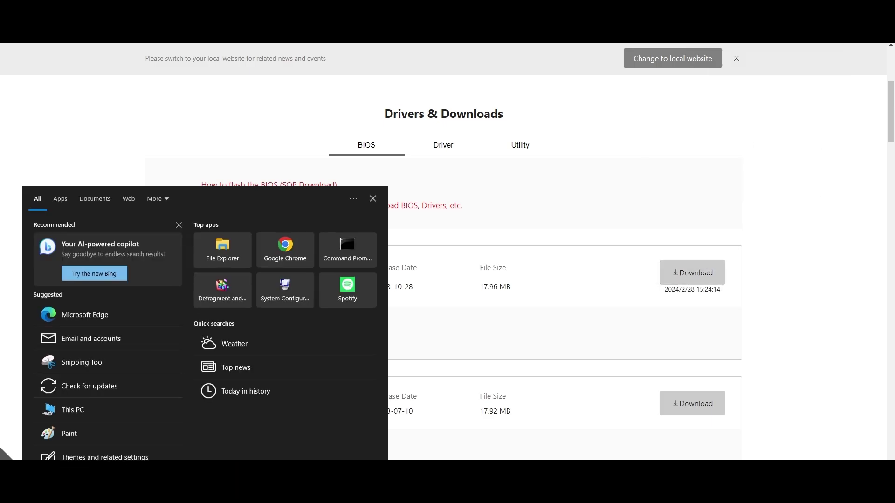
text(disk mana)
click(96, 248)
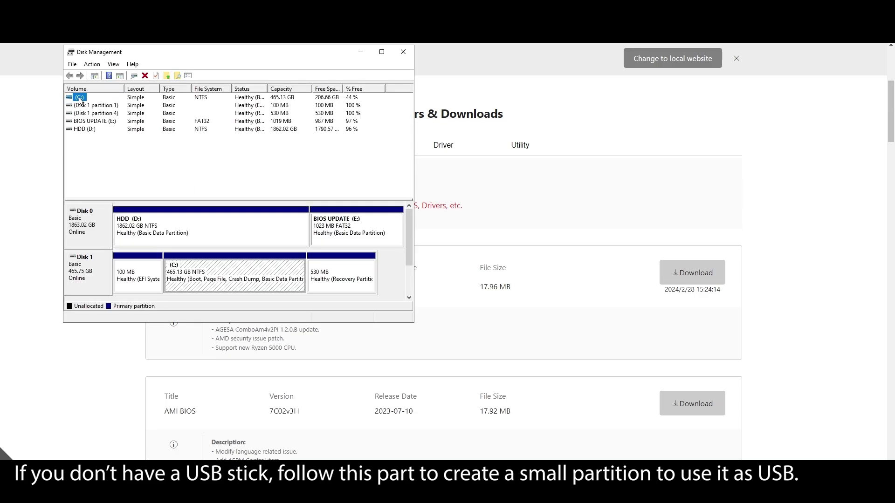
right_click(80, 99)
click(137, 171)
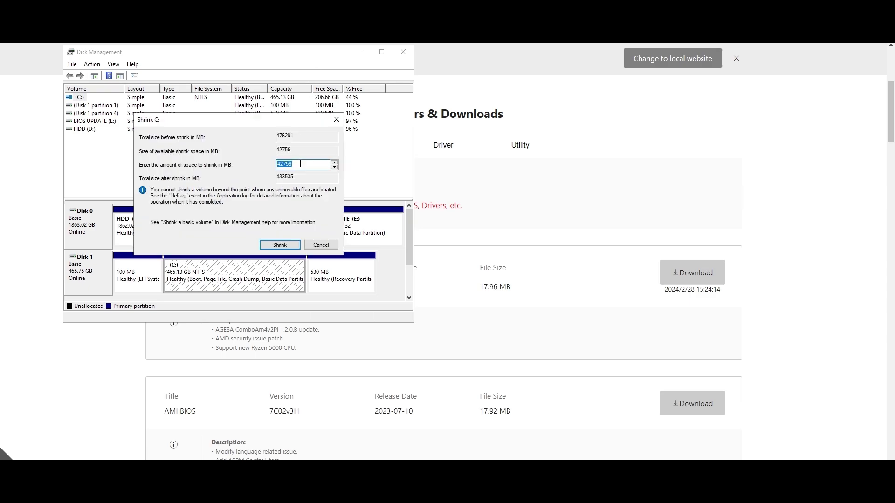
text(1024)
key(Return)
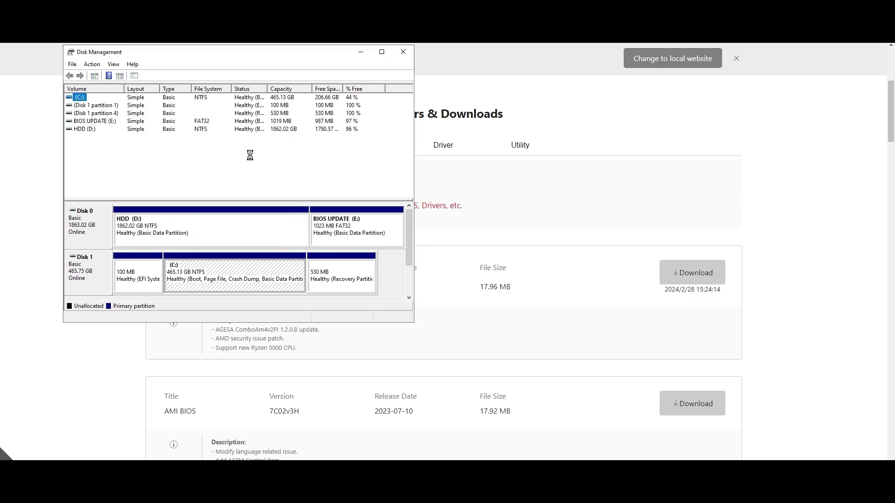
- Create a new simple volume on the unallocated space, formatted FAT32 and labelled BIOS Update (F:)
drag(413, 183, 580, 189)
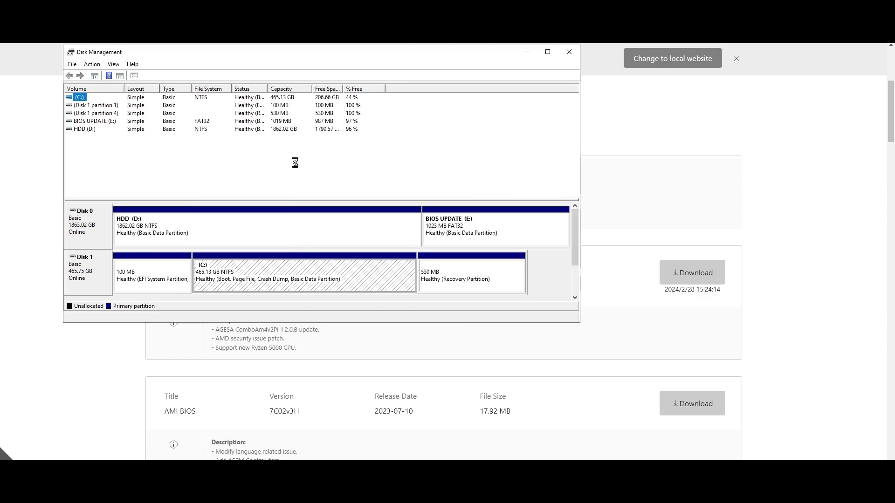
right_click(401, 268)
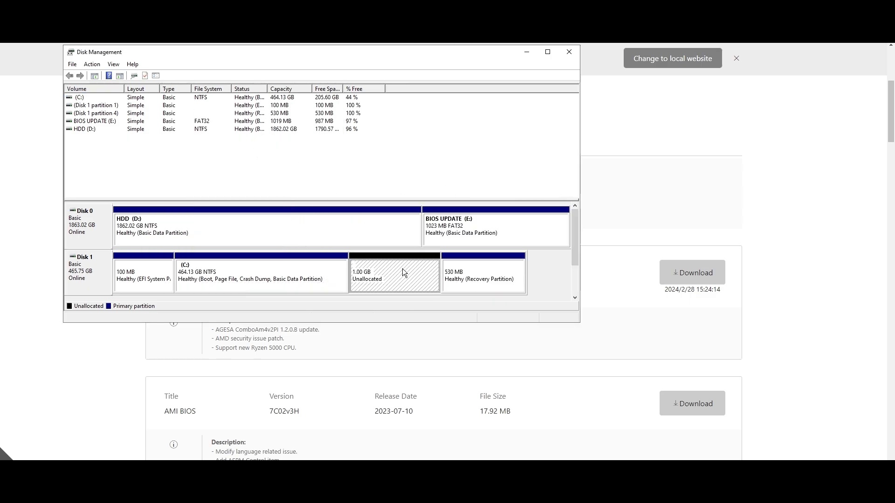
click(437, 278)
click(253, 262)
click(253, 263)
click(253, 265)
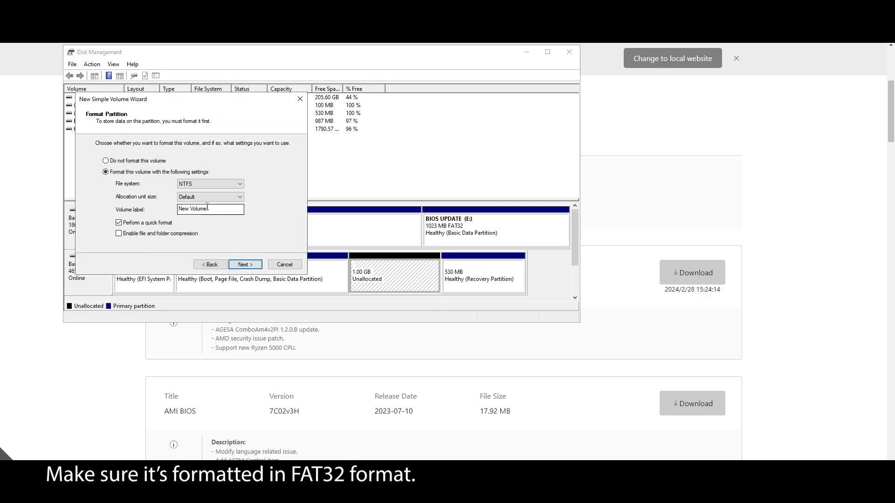
click(211, 184)
click(196, 197)
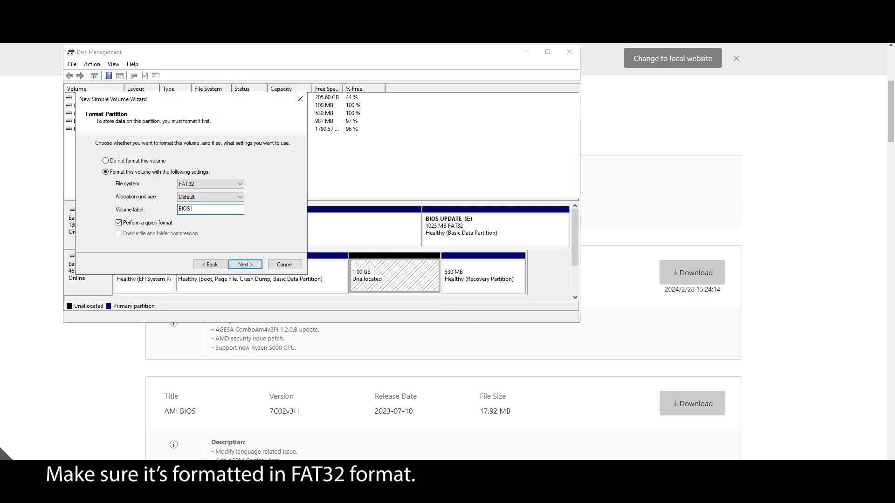
text(Update)
click(245, 264)
click(249, 262)
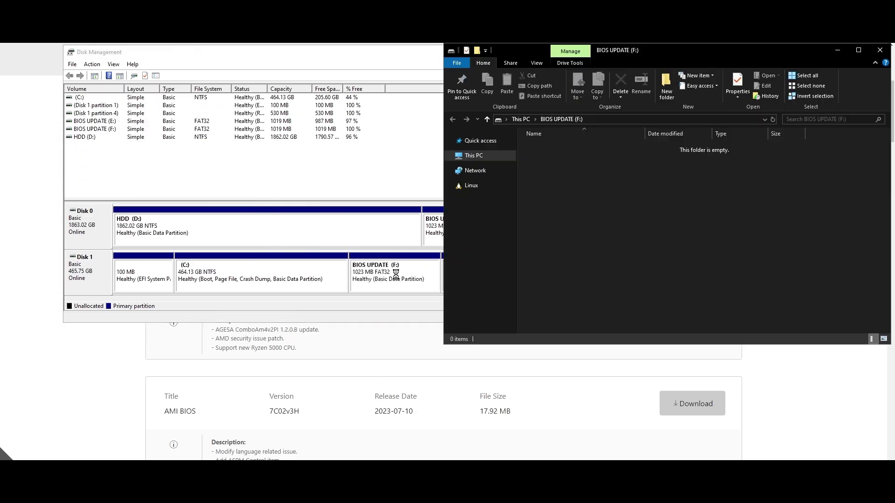
- Extract the downloaded BIOS zip with 7-Zip and open the extracted 7C02v3I folder
drag(467, 66, 297, 65)
click(828, 44)
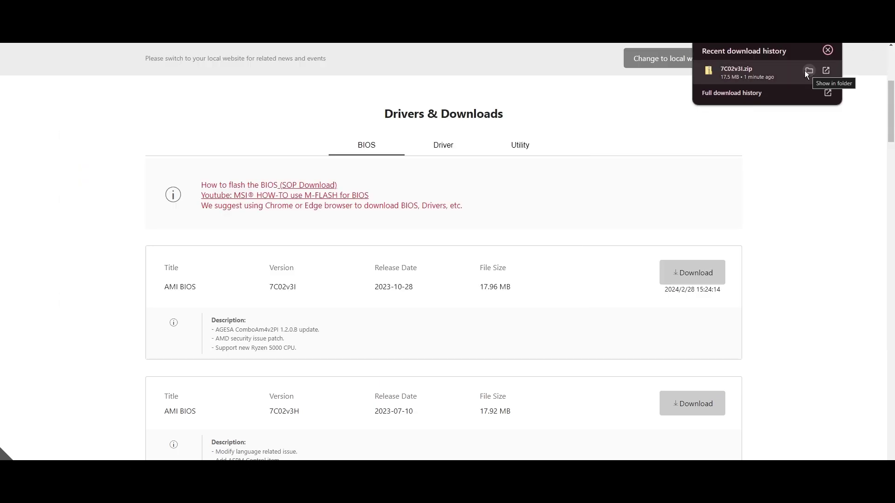
right_click(804, 71)
click(713, 116)
right_click(233, 163)
mouse_move(282, 214)
click(387, 252)
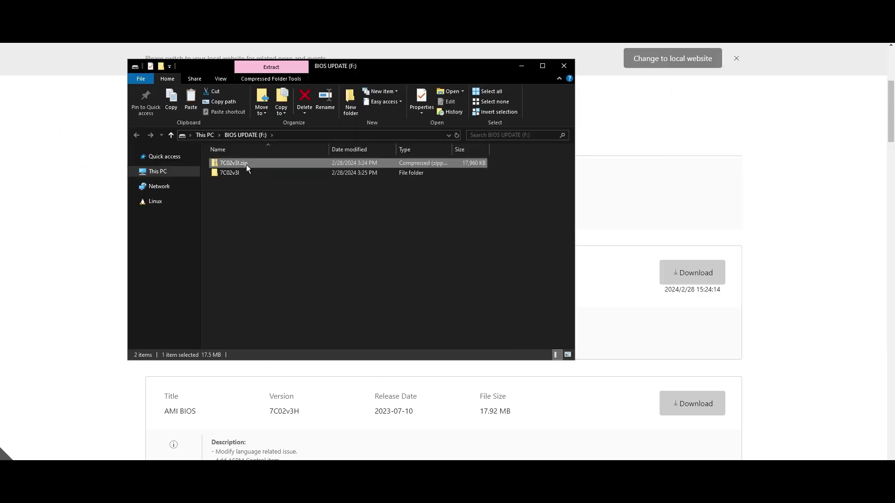
double_click(239, 171)
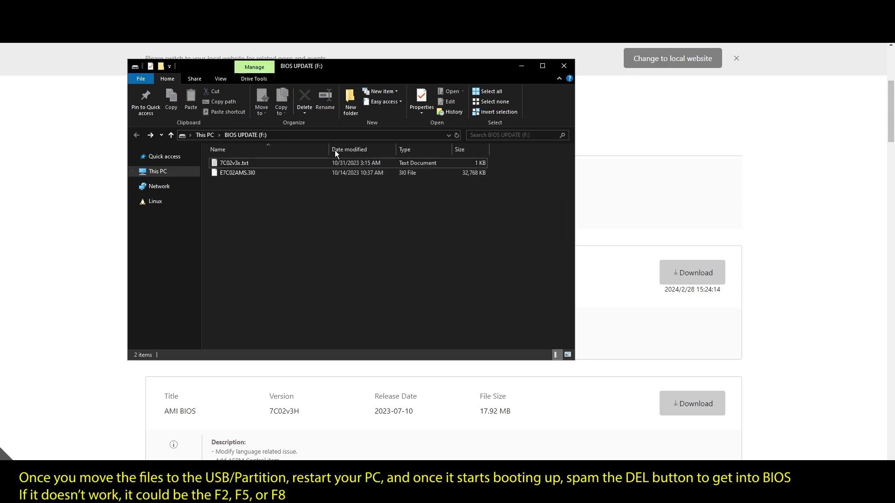